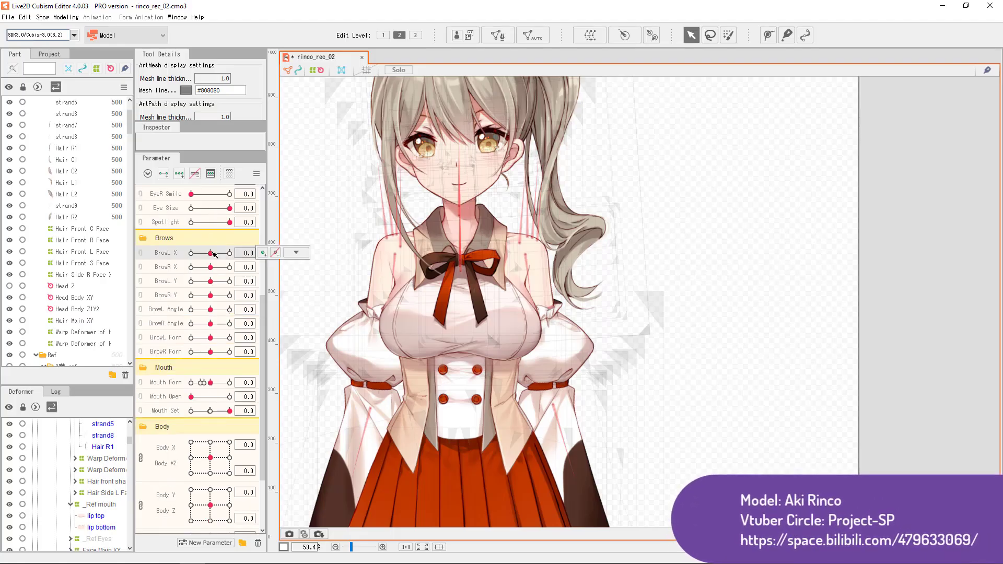
Set BrowR X and BrowL Angle to their maximum of 1.0, then open the Cheek key options
mouse_move(314, 256)
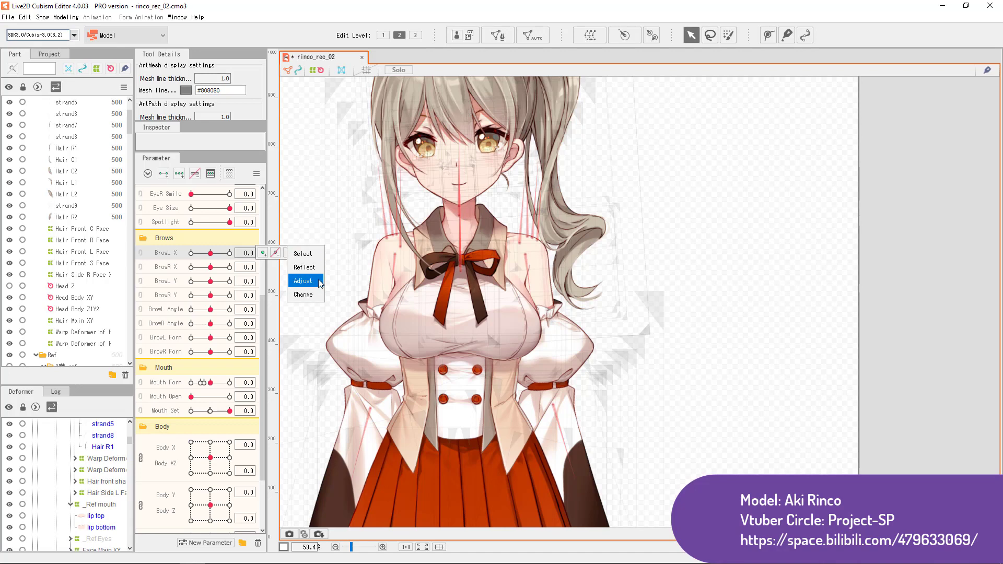
click(229, 267)
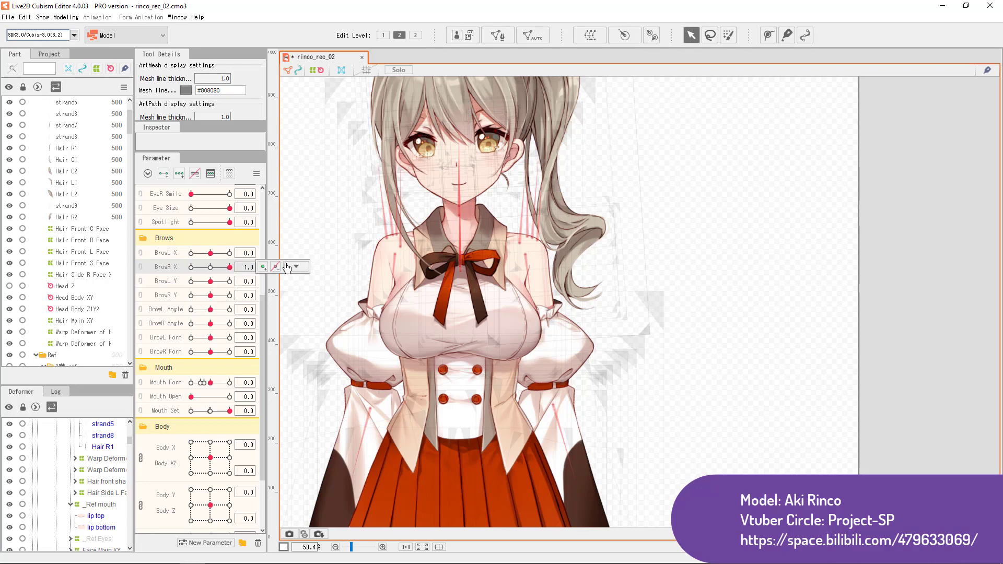
click(229, 309)
click(296, 351)
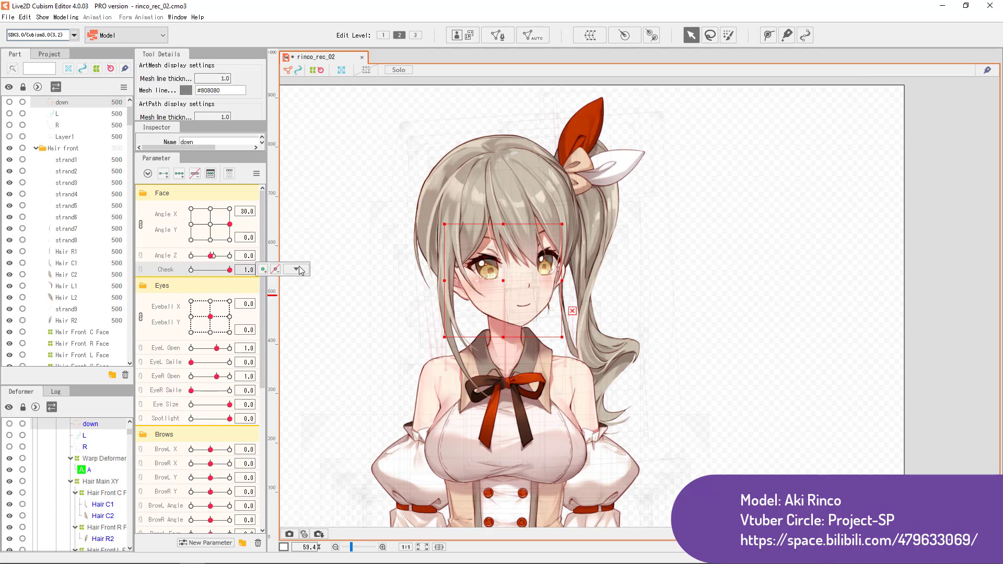
click(296, 269)
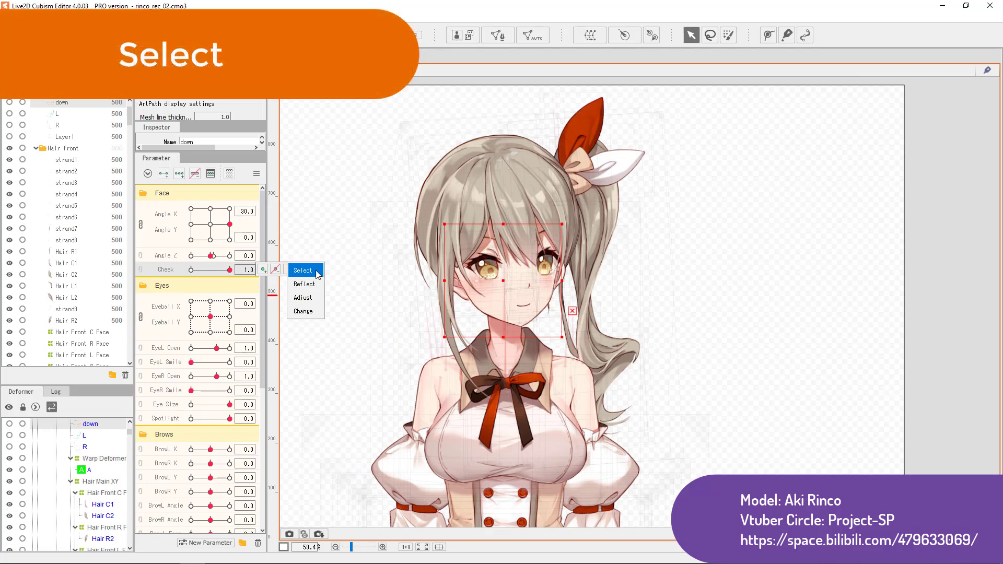
Use Select in the Cheek and EyeL Open key menus to highlight their keyed objects
click(304, 270)
click(296, 269)
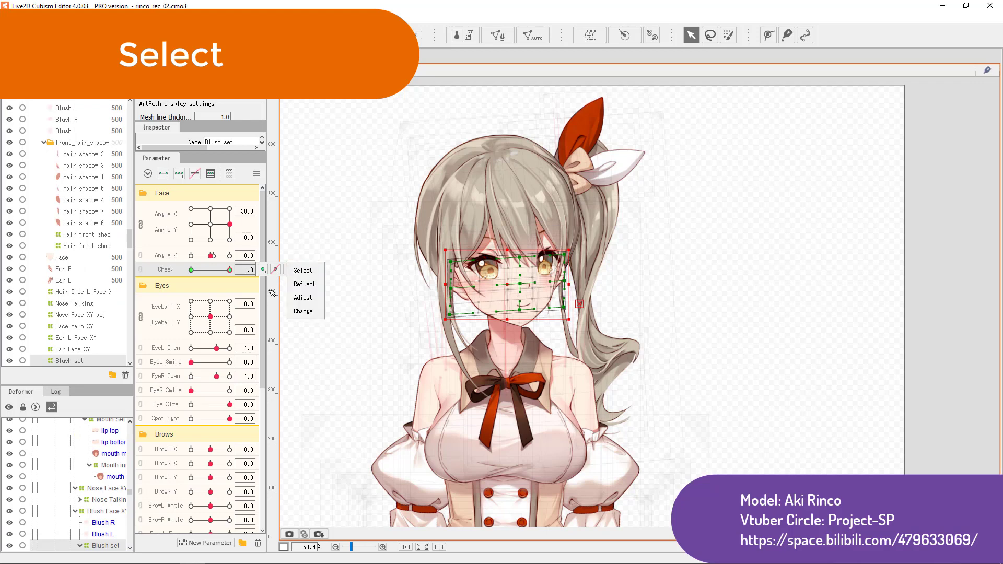
click(219, 349)
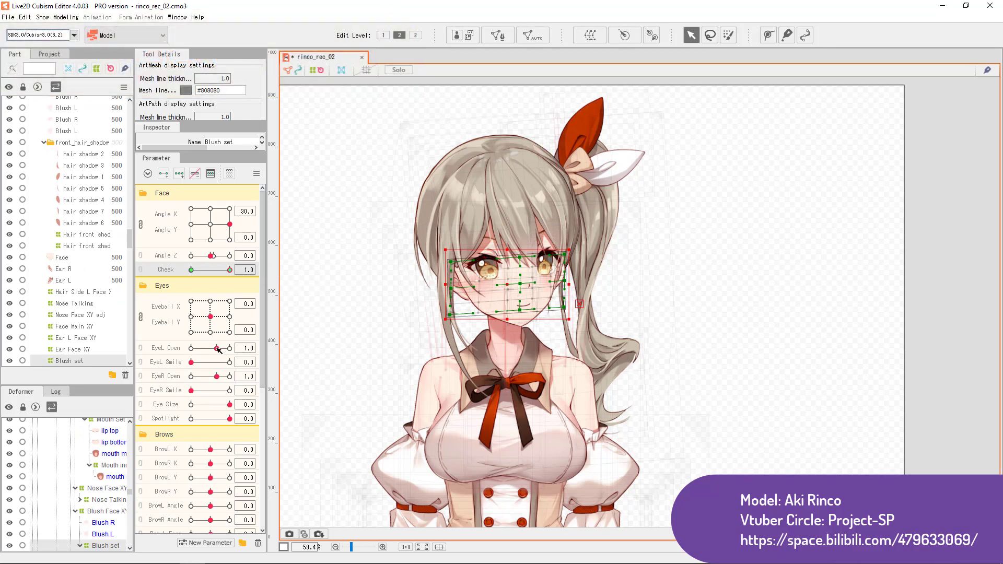
click(220, 355)
click(284, 348)
click(302, 348)
click(285, 348)
Select the objects keyed to Eye Size and to BrowL X, the Brow L Face XY deformer
scroll(553, 243, up, 3)
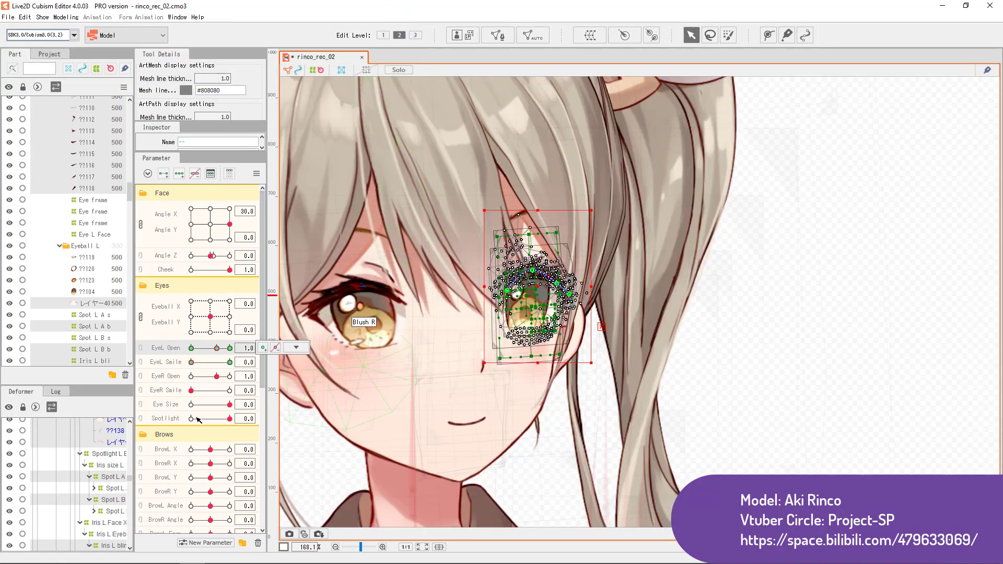
drag(201, 391, 229, 391)
click(230, 406)
click(296, 405)
click(303, 405)
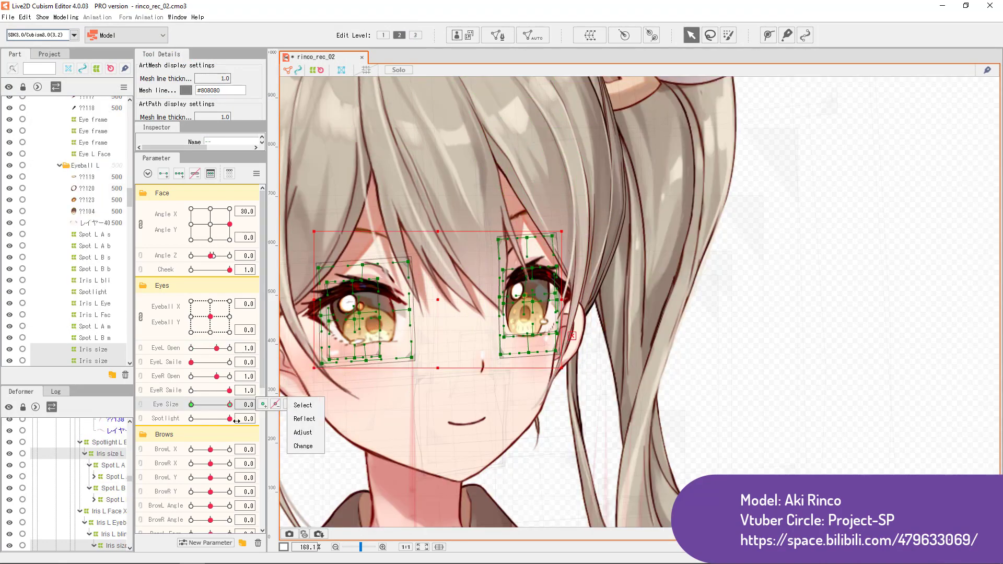
click(210, 449)
click(296, 449)
click(303, 450)
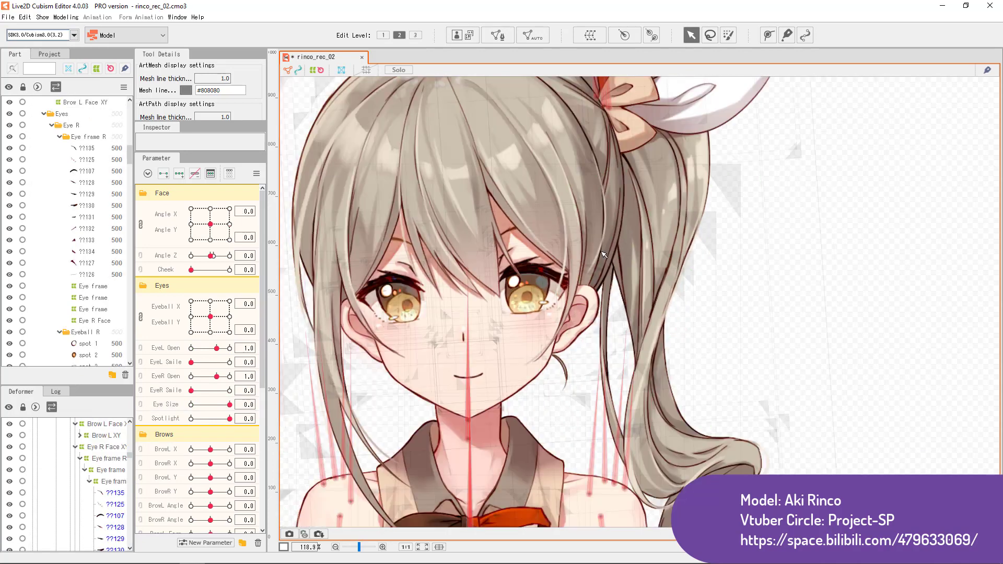
Show Eyeball X and Y as separate sliders and select the eye deformers keyed to Eyeball X
scroll(467, 247, up, 2)
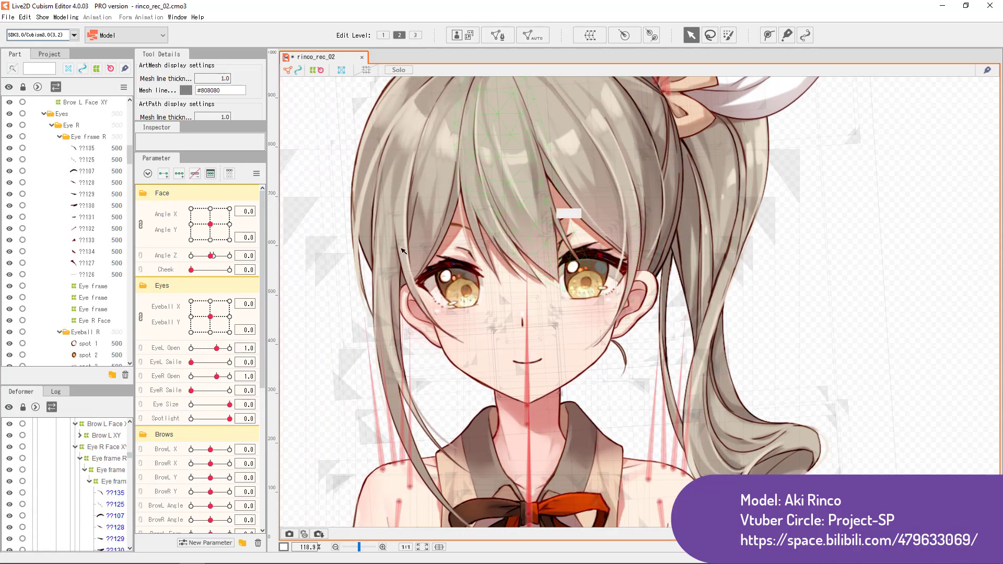
click(141, 318)
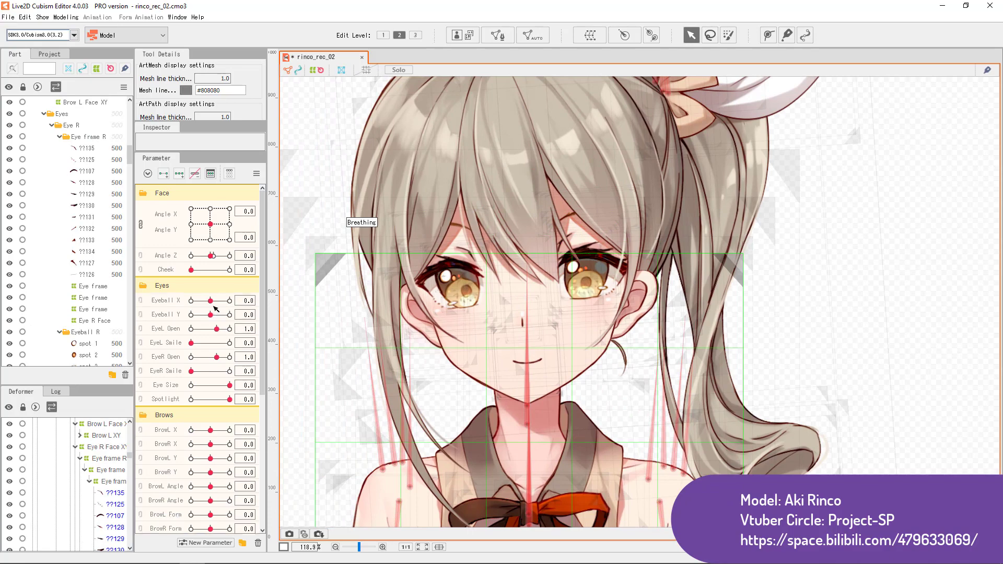
click(167, 300)
click(285, 301)
click(304, 301)
Filter to the selected eyes' parameters, test Eyeball X at 1.0, then reset and show all parameters
click(229, 173)
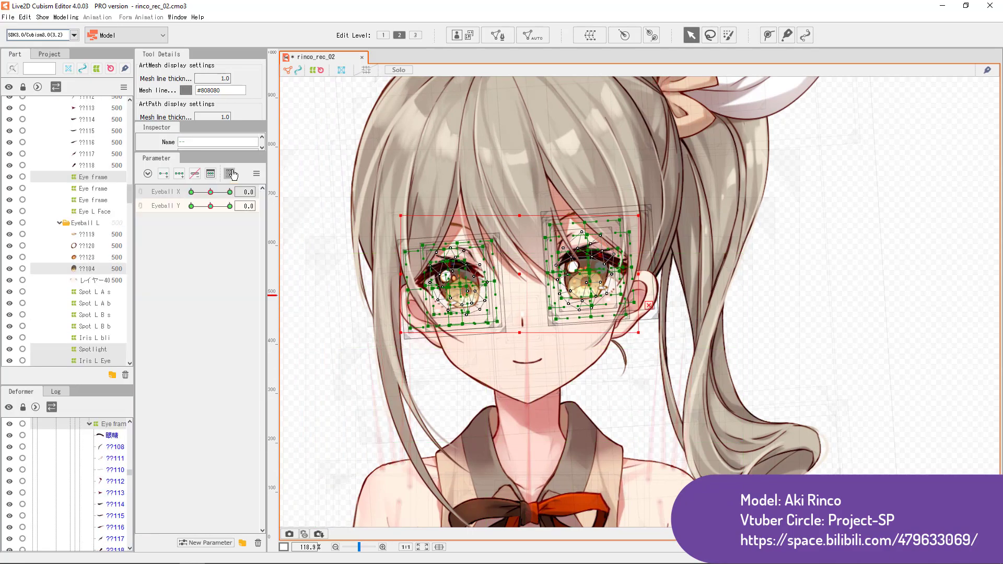
drag(235, 196, 211, 207)
click(211, 192)
click(230, 172)
Deselect the eye meshes, split Angle X and Angle Y into sliders, and raise Angle Y to 30.0
click(638, 158)
scroll(637, 159, down, 3)
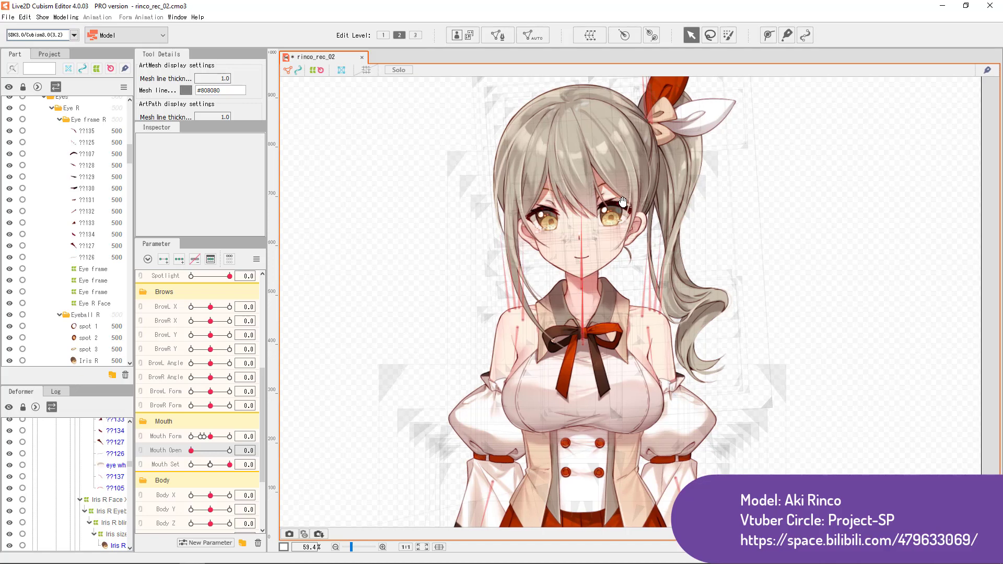
drag(623, 202, 647, 204)
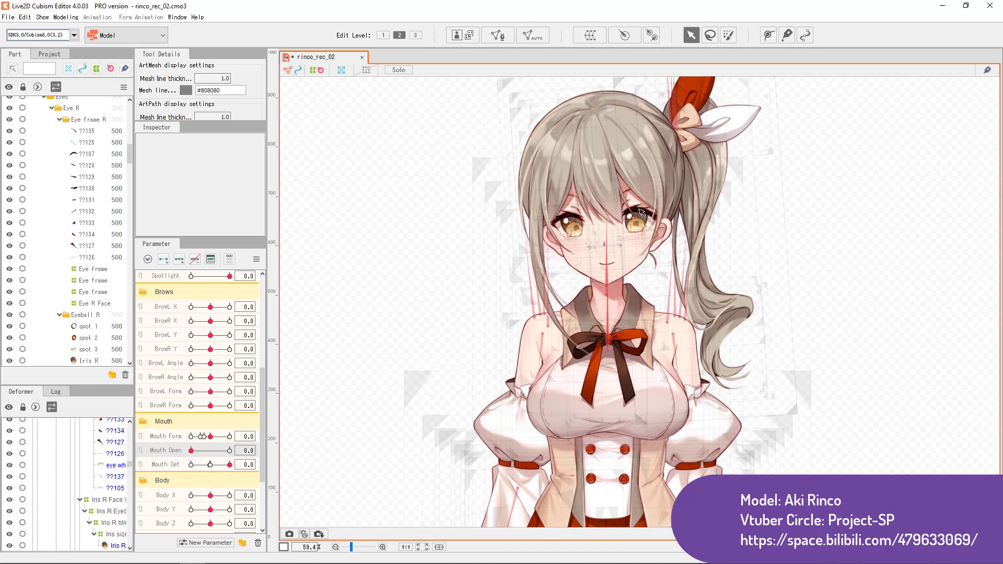
scroll(213, 311, up, 5)
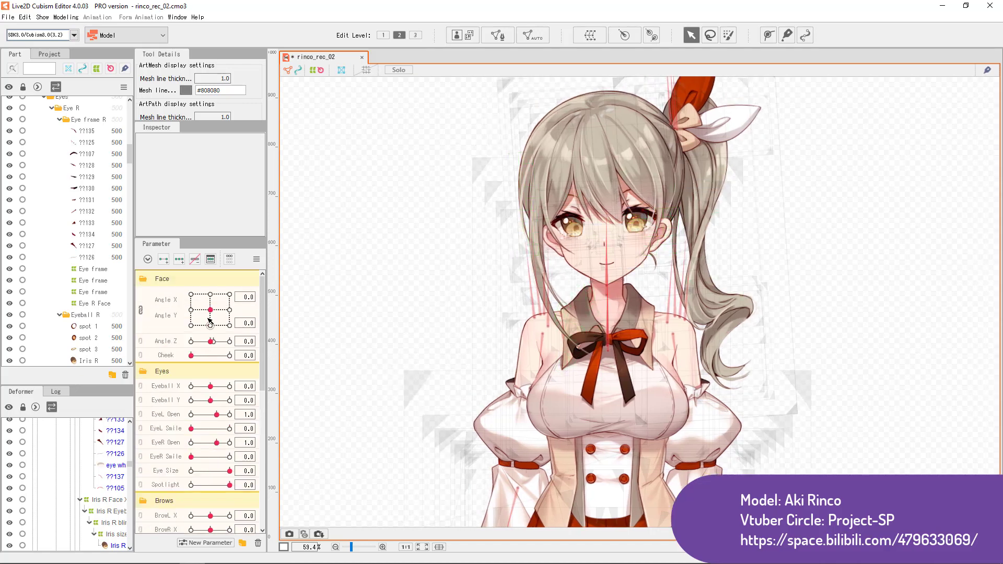
click(141, 311)
drag(211, 311, 229, 308)
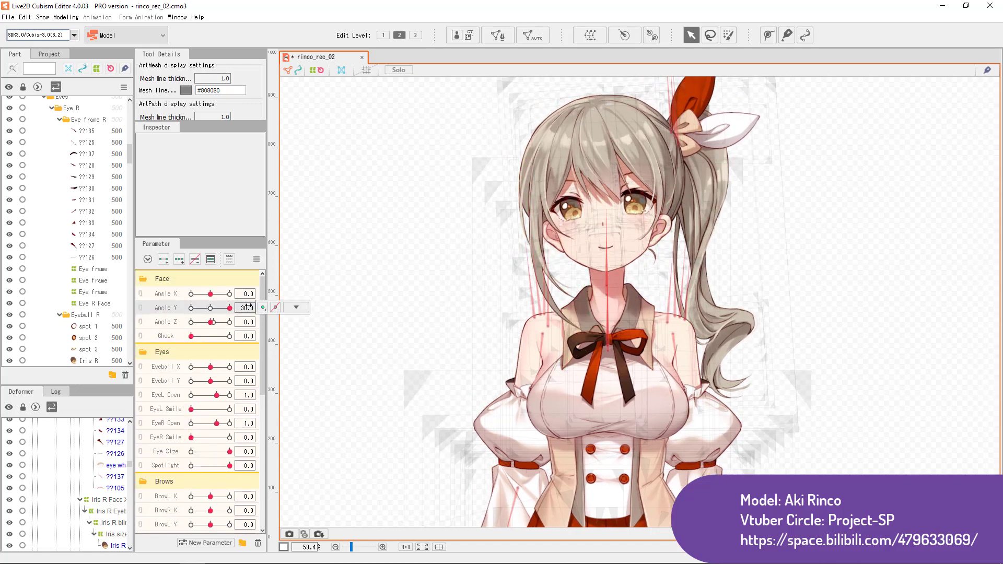
Select the hair shadow mesh and several face deformers, including Blush set
click(627, 152)
click(84, 224)
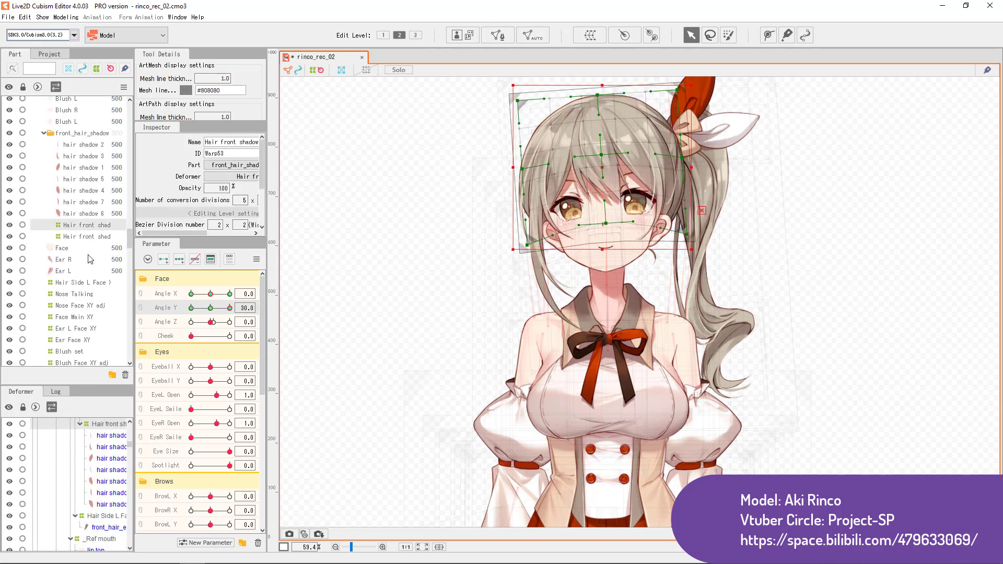
click(79, 317)
click(79, 328)
scroll(84, 314, down, 1)
click(83, 308)
scroll(86, 308, down, 1)
Multi-select Face Main XY, Ear L, Ear, Blush adj and Features XY deformers, test-move them, then undo
click(91, 223)
click(94, 245)
click(96, 280)
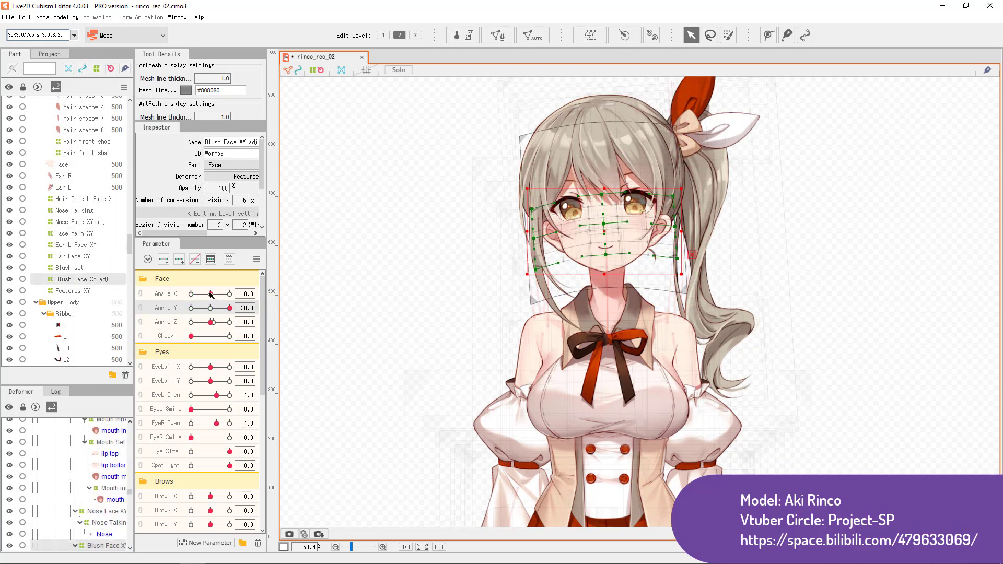
click(108, 233)
ctrl+click(92, 244)
ctrl+click(86, 256)
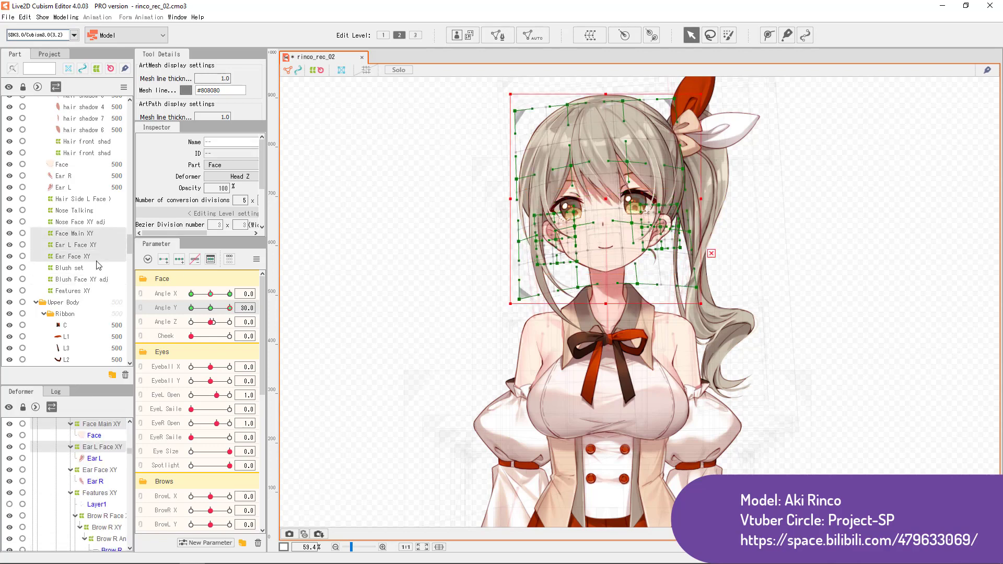
ctrl+click(91, 280)
ctrl+click(89, 292)
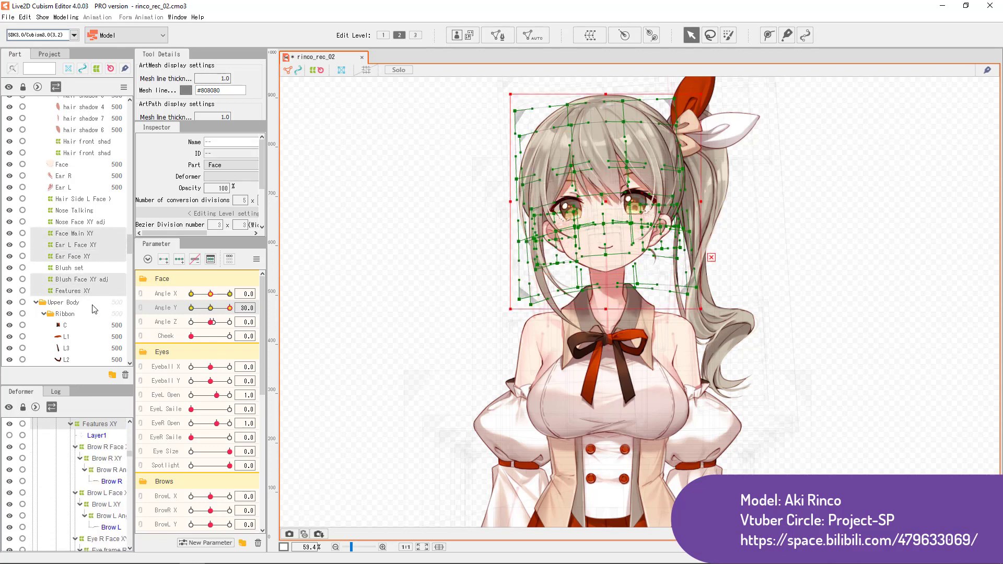
drag(604, 199, 601, 192)
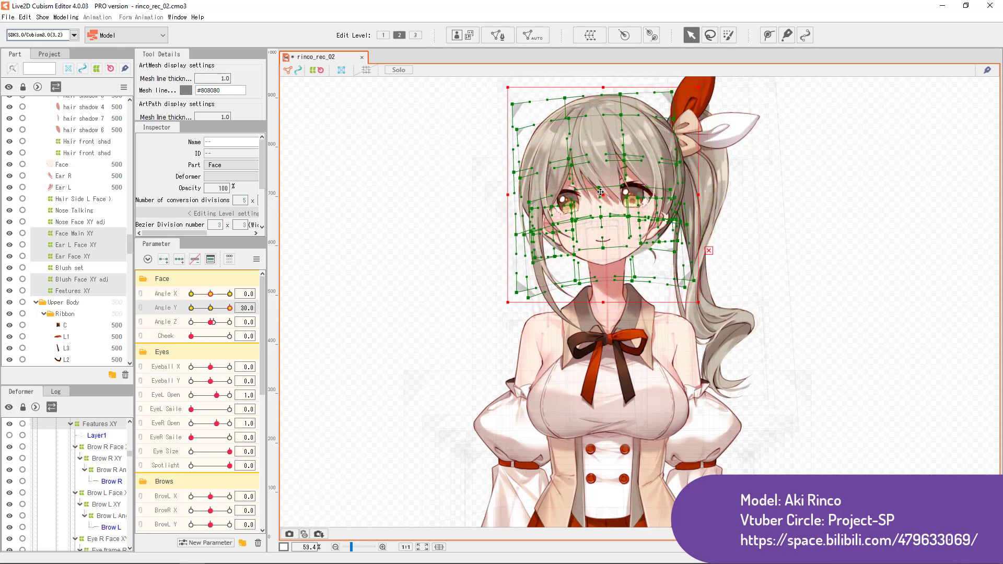
key(ctrl+z)
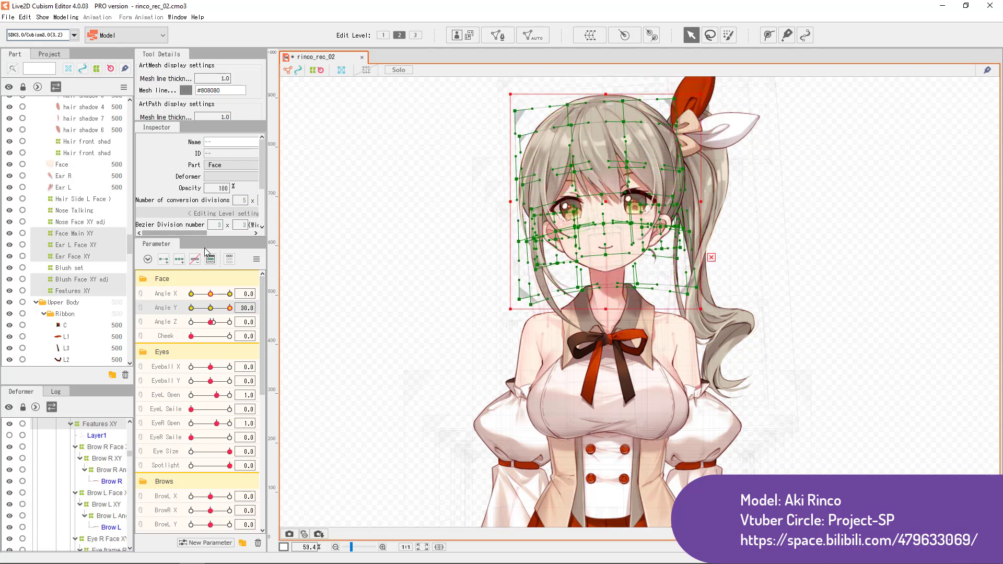
Use Select in the Angle Y key menu to highlight the meshes it drives
click(282, 307)
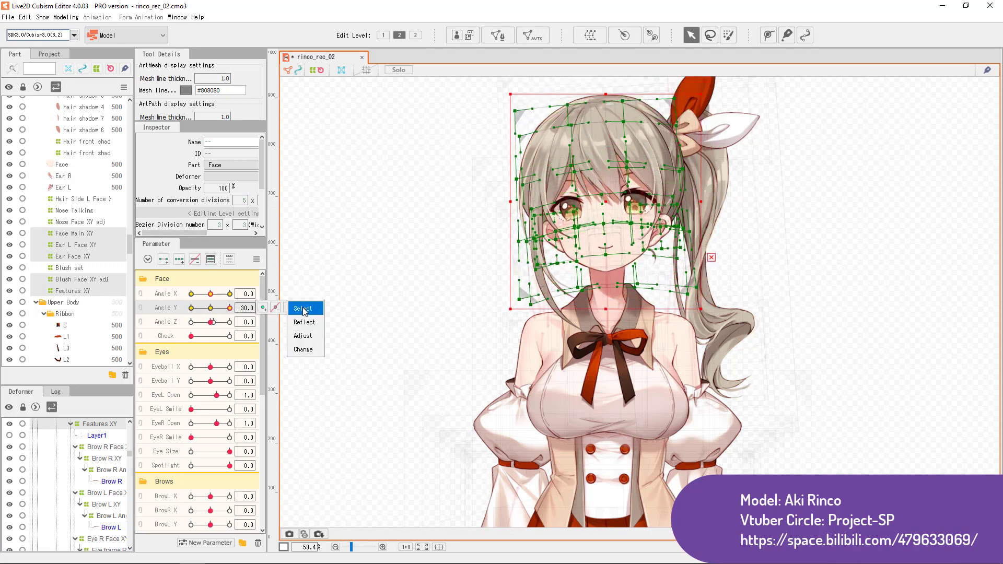
click(303, 310)
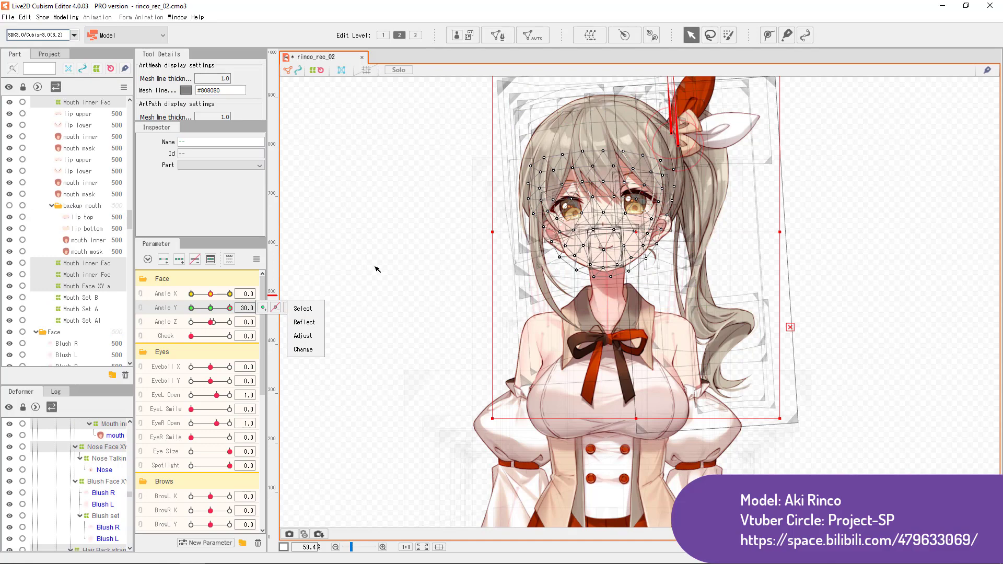
scroll(643, 210, up, 3)
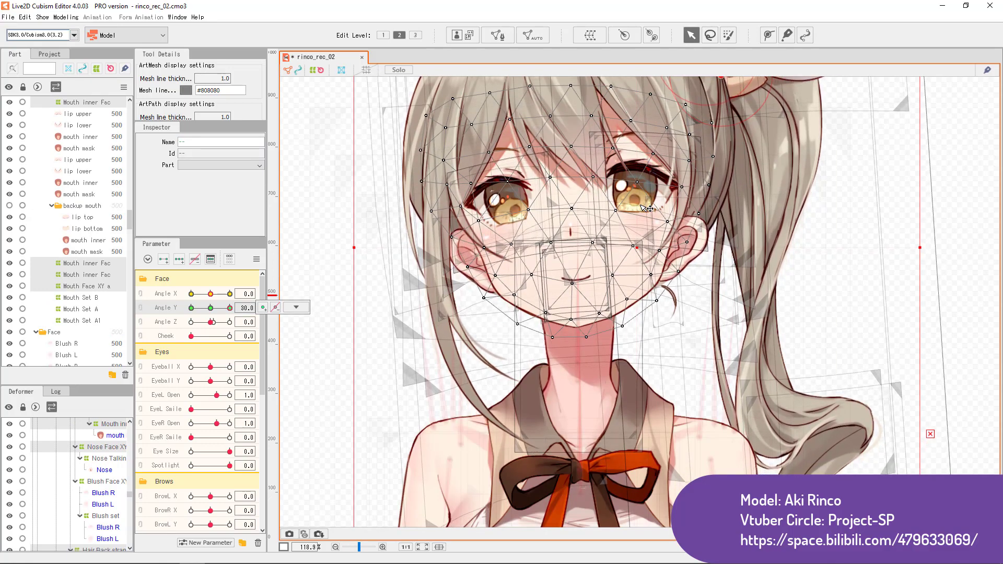
click(324, 210)
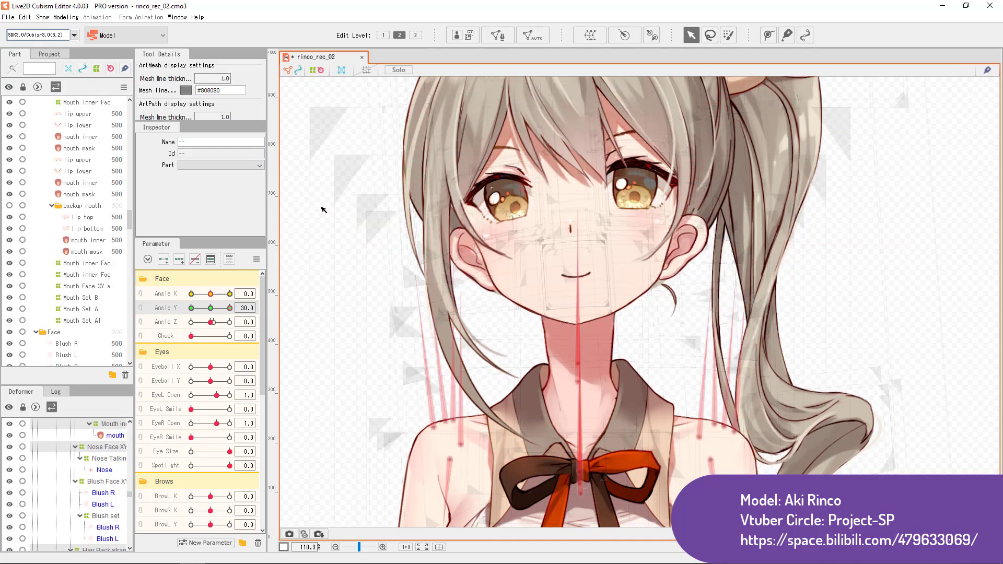
mouse_move(267, 317)
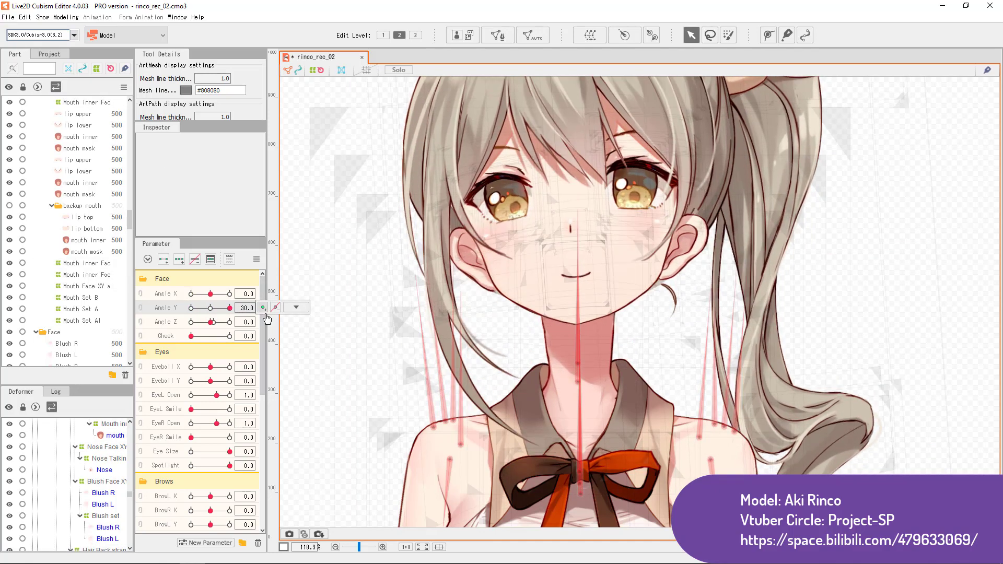
click(293, 308)
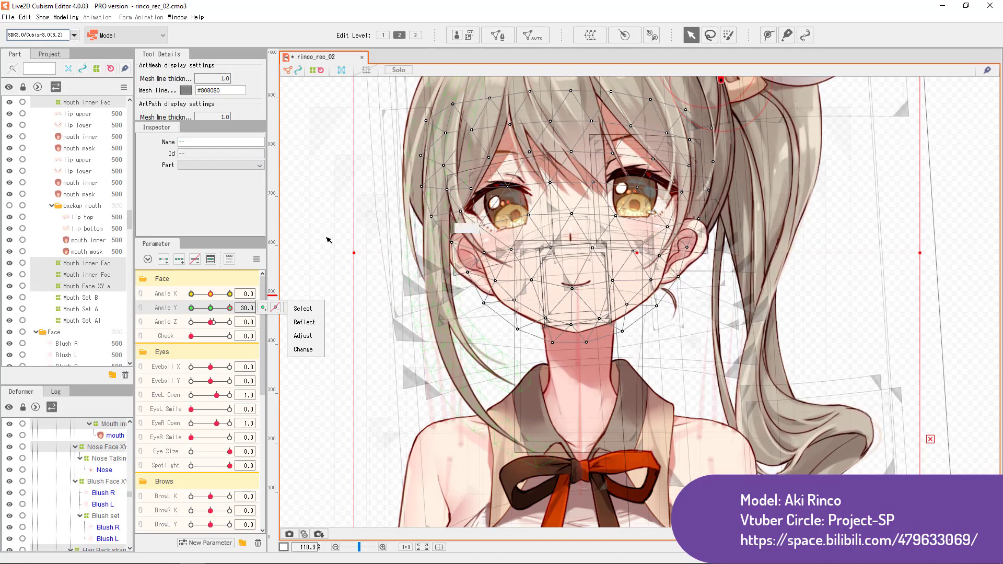
click(357, 244)
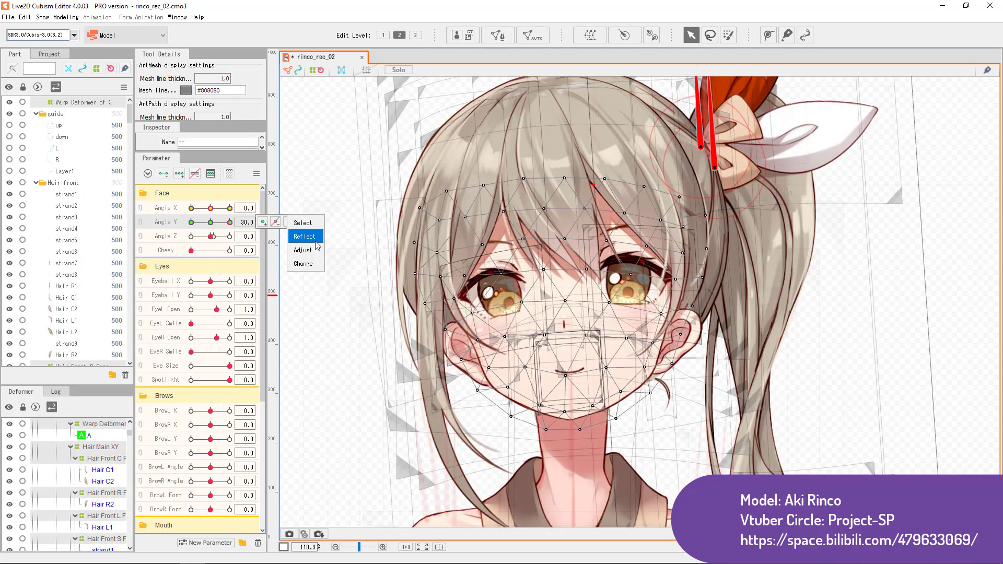
Reflect the Angle Y and Angle X keys, checking the face at Angle X 30.0 and -19.5
click(314, 239)
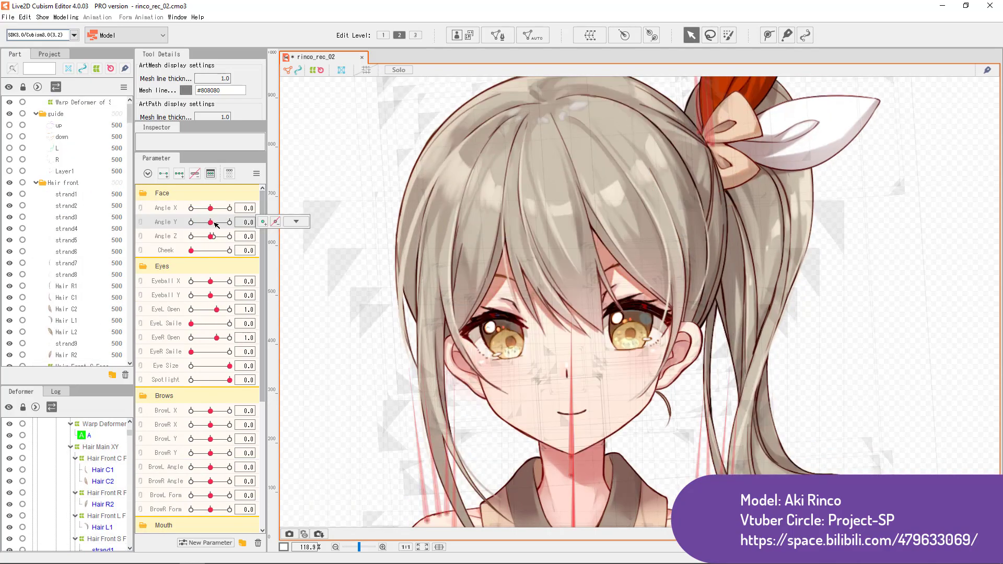
click(296, 222)
click(229, 208)
click(285, 208)
click(304, 223)
mouse_move(229, 209)
mouse_down()
mouse_move(172, 211)
mouse_move(231, 209)
mouse_up()
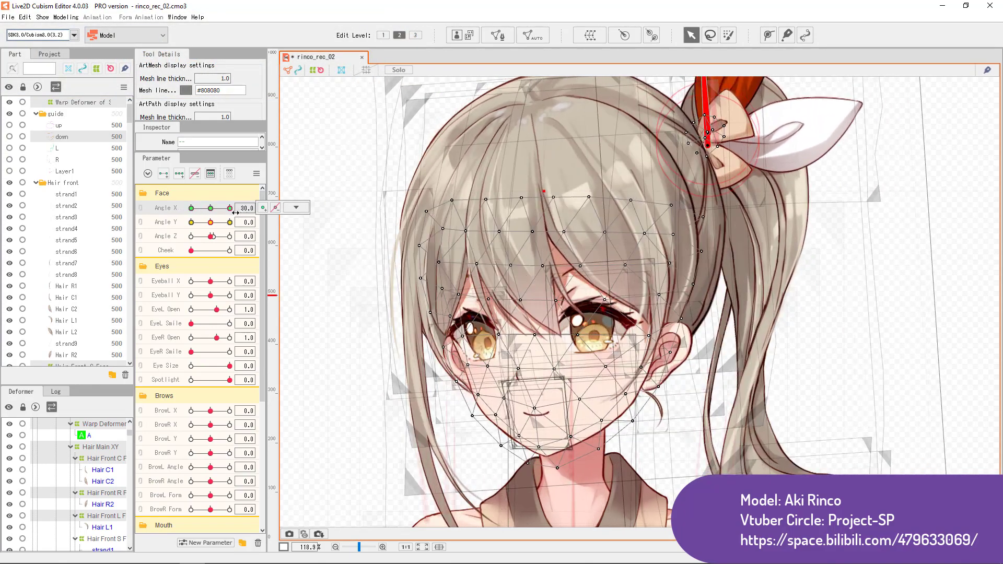
click(296, 208)
click(307, 222)
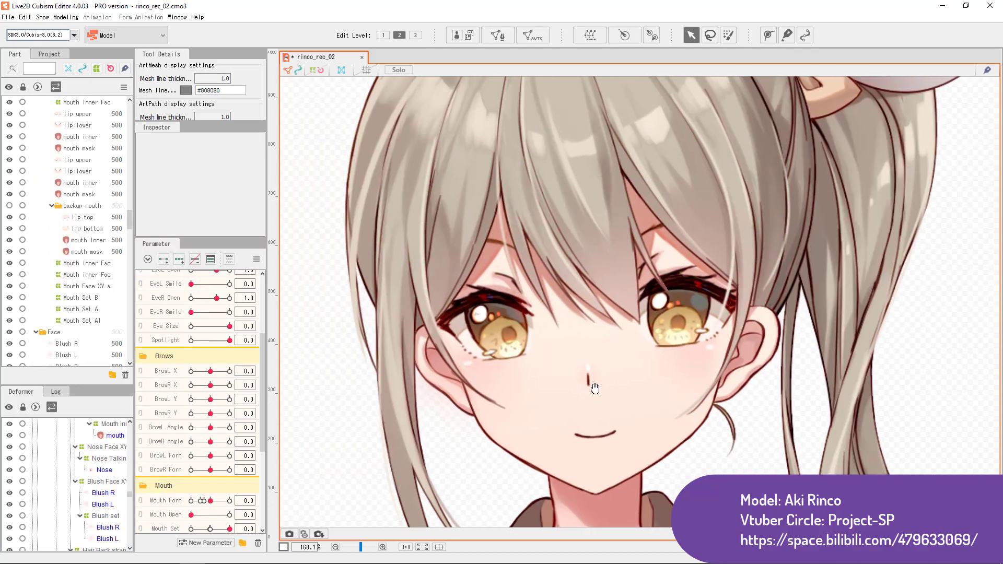
Zoom in on the face and preview the brows: BrowL Form 0.5, BrowR Form and both Y at -1.0
drag(549, 405, 601, 396)
drag(210, 456, 230, 470)
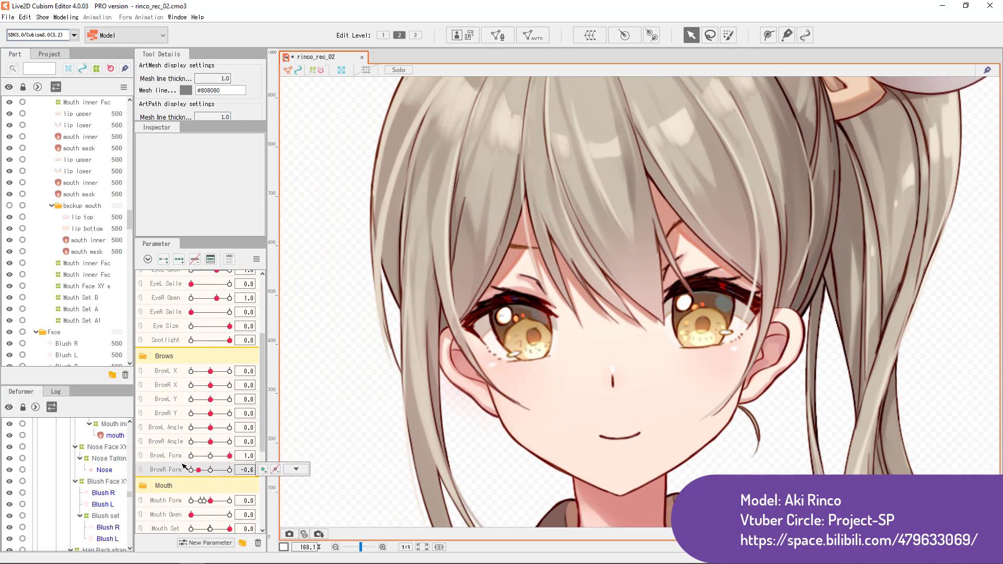
drag(212, 399, 226, 414)
drag(230, 456, 192, 456)
click(191, 470)
drag(226, 400, 192, 399)
click(191, 413)
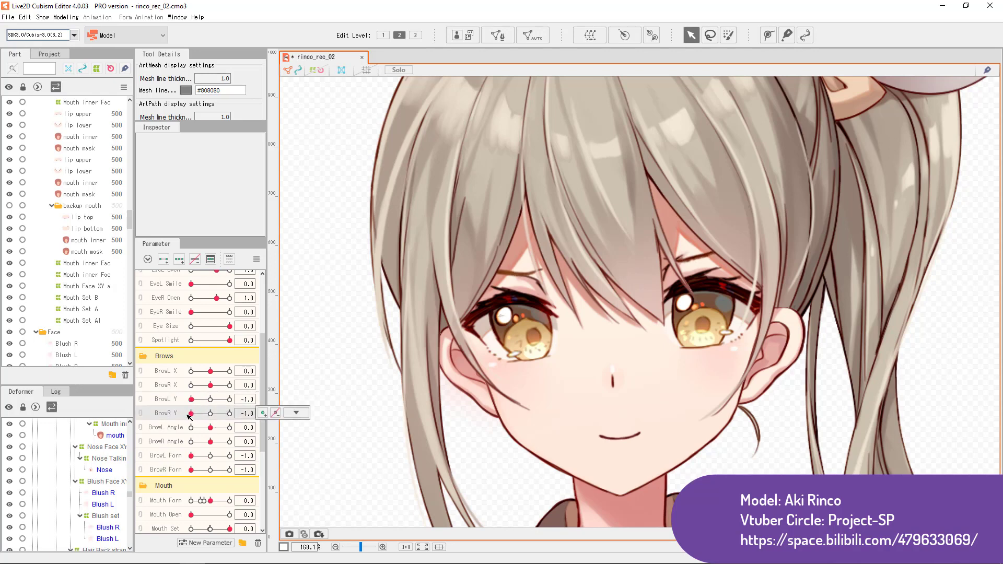
Try brow Form values of 1.0 and -1.0, then reset both brows' Y and Form to 0.0
drag(192, 457, 176, 477)
drag(228, 456, 172, 455)
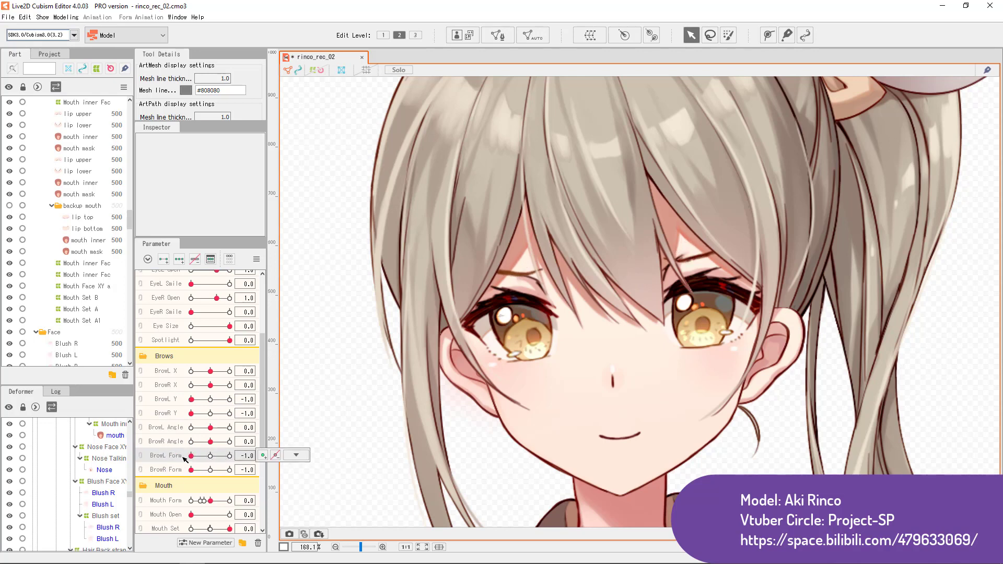
drag(240, 457, 253, 470)
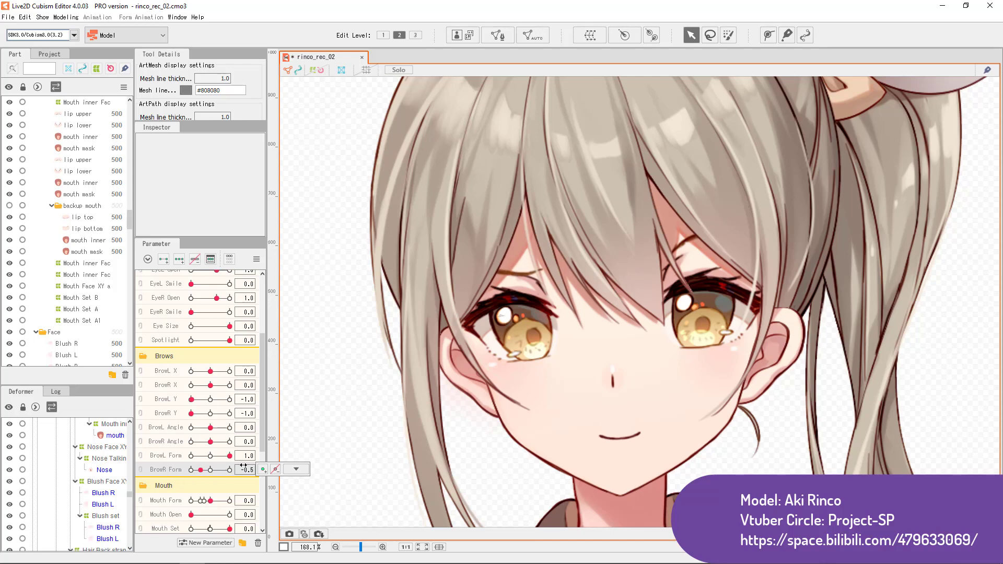
click(210, 399)
click(210, 413)
click(210, 456)
click(210, 469)
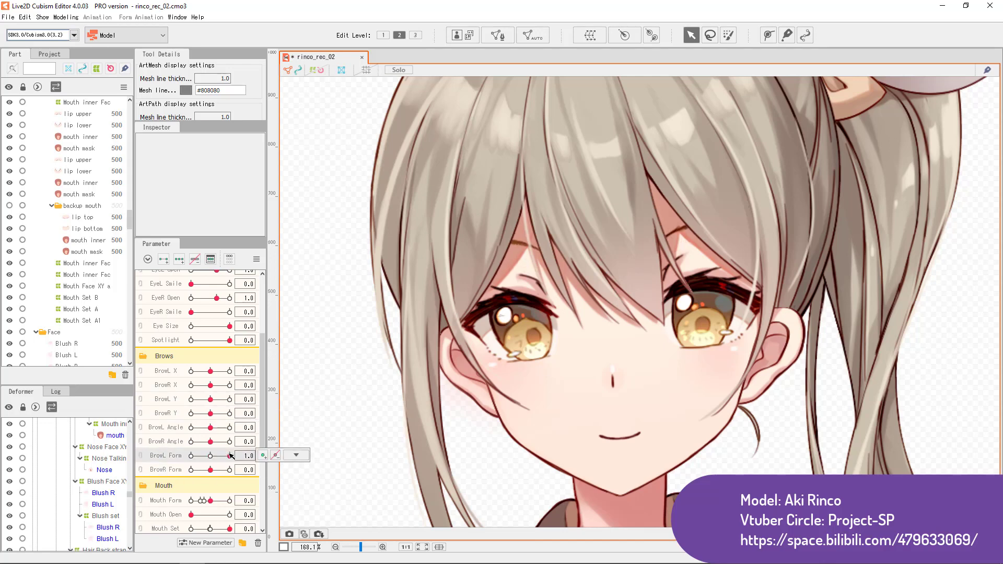
Select the Brow R mesh via BrowR Form, reflect its shape, and check BrowR Form at 1.0
click(305, 469)
click(303, 470)
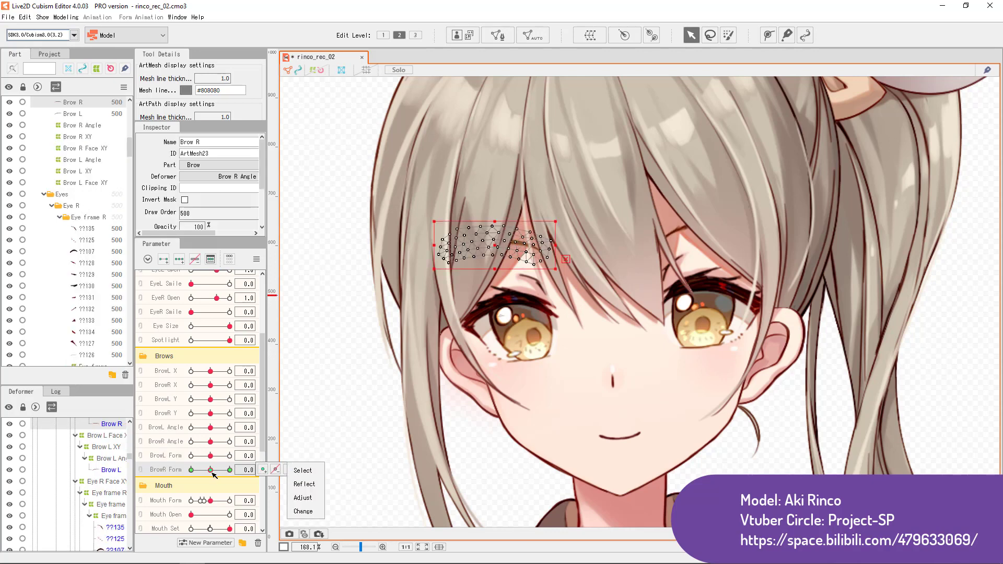
click(308, 485)
click(230, 470)
click(296, 470)
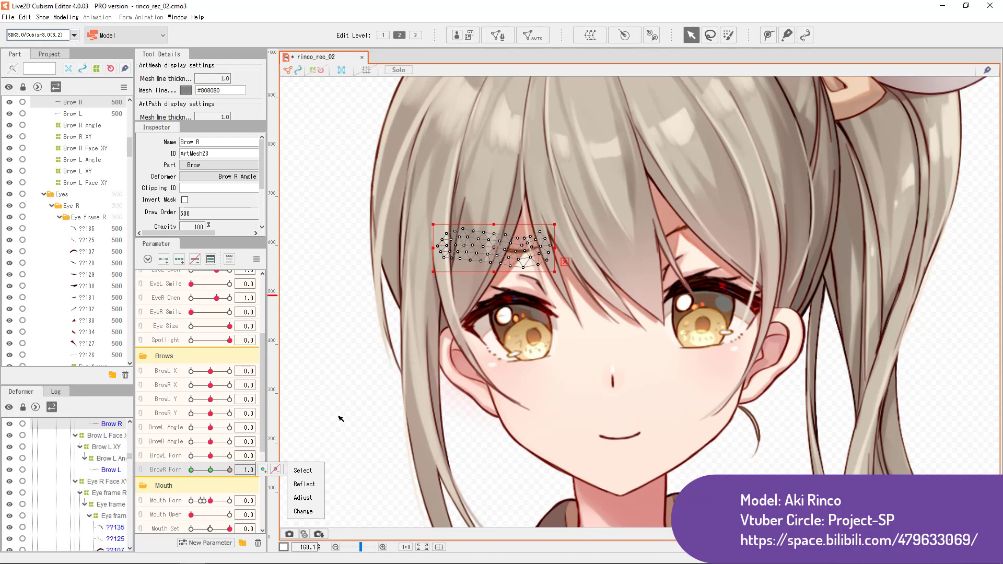
click(341, 418)
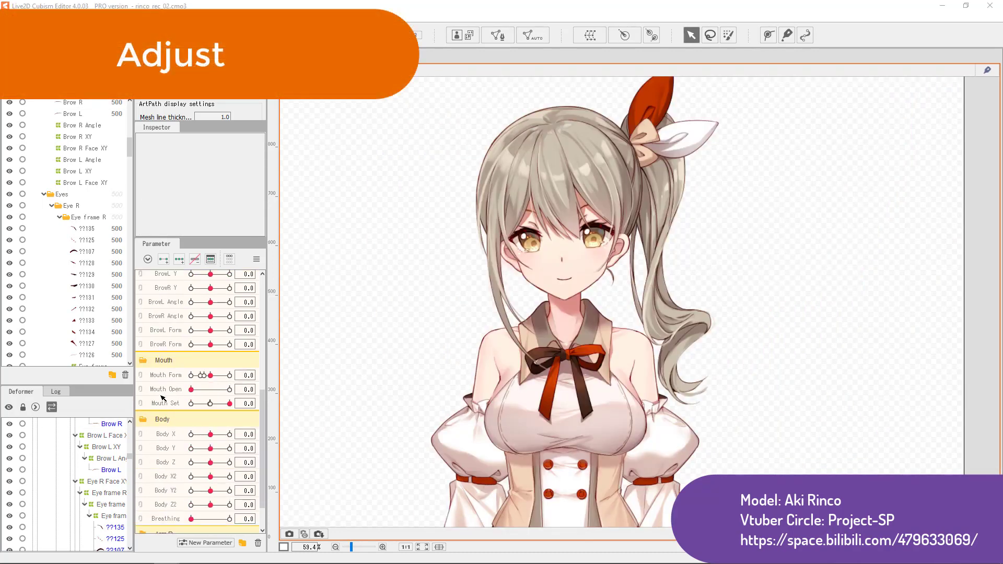
Select the mouth meshes keyed to Mouth Open and, in Value Adjustment, change the 0.0 key to 1.0
click(241, 390)
click(285, 389)
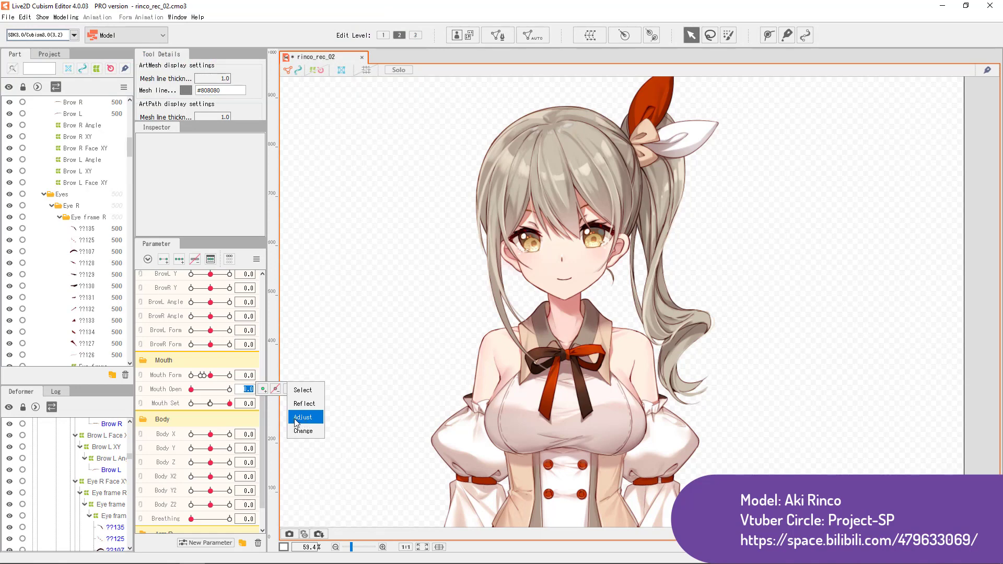
click(302, 393)
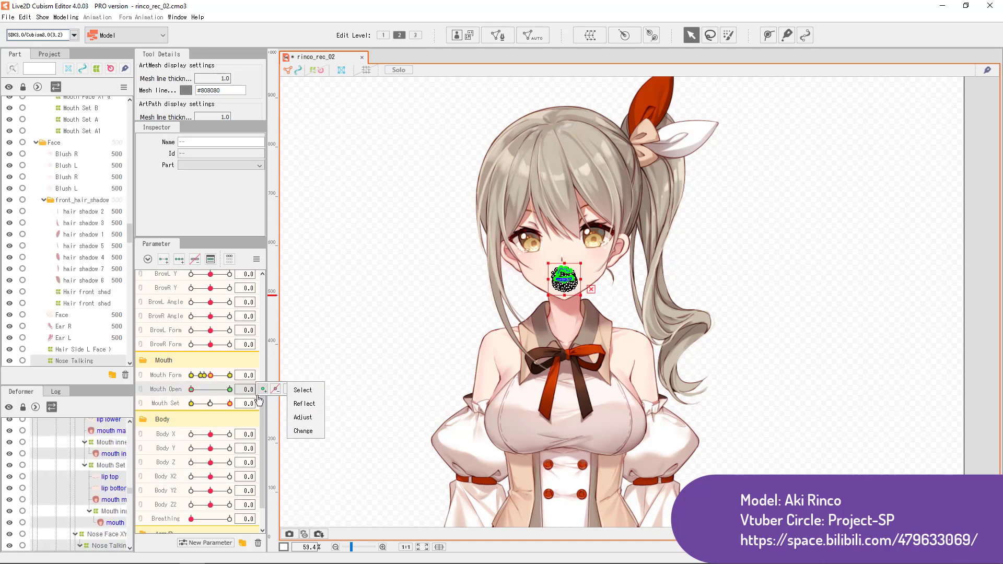
click(303, 418)
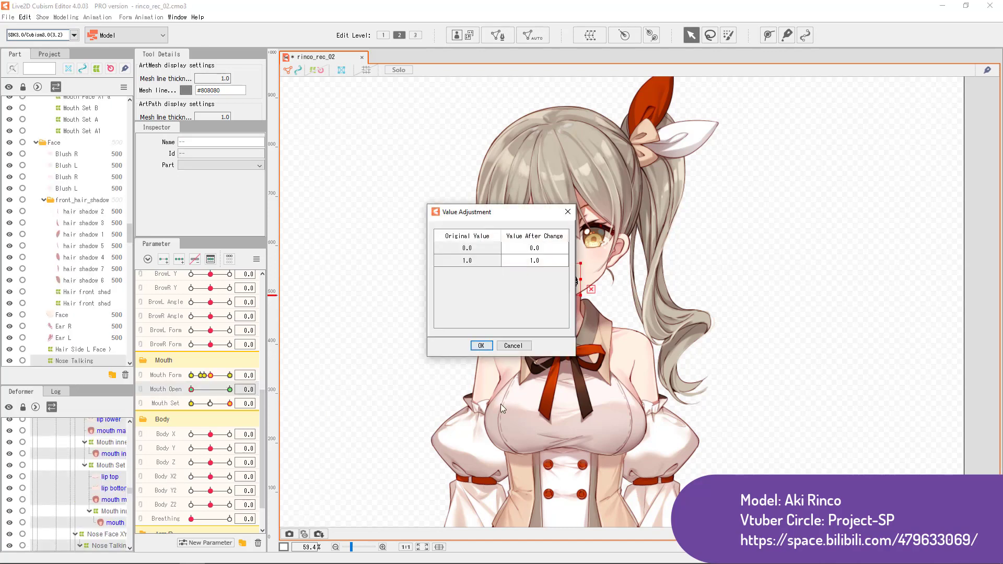
drag(505, 214, 425, 228)
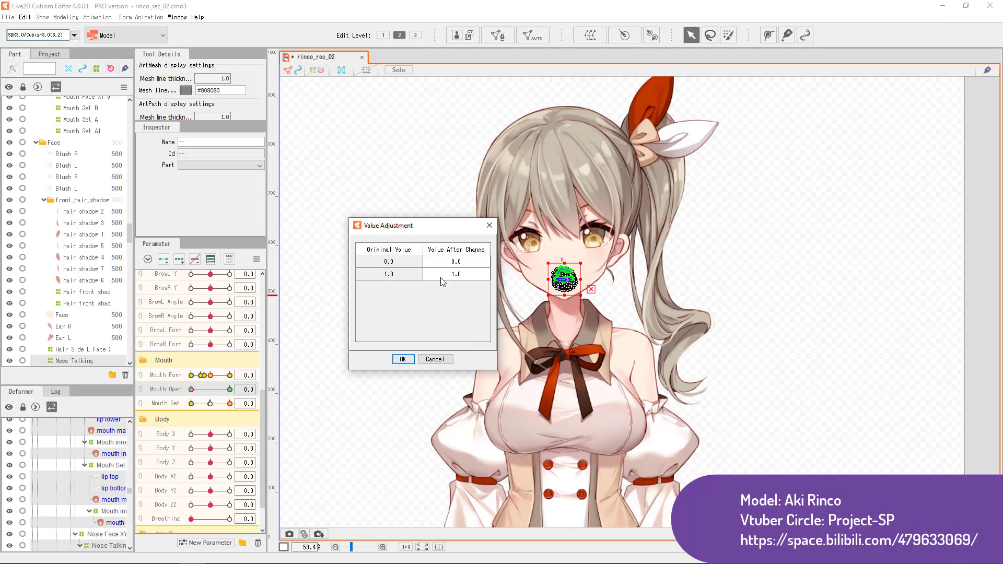
click(476, 266)
click(476, 266)
text(1.0)
key(Return)
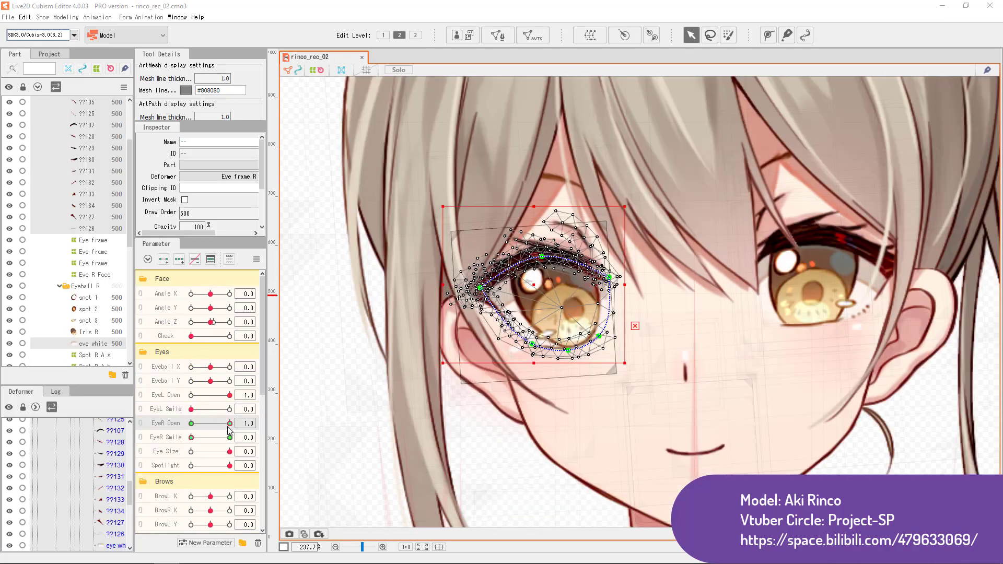
Test the right-eye blink with EyeR Open at 0.5, then use Select in its key menu
mouse_move(228, 430)
mouse_down()
mouse_move(186, 429)
mouse_move(231, 423)
mouse_up()
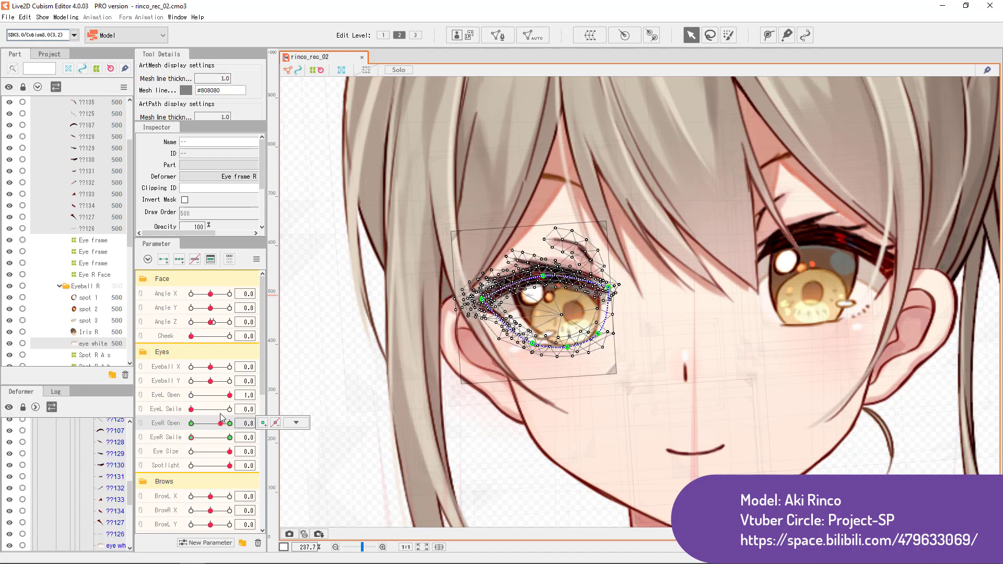
scroll(823, 293, down, 4)
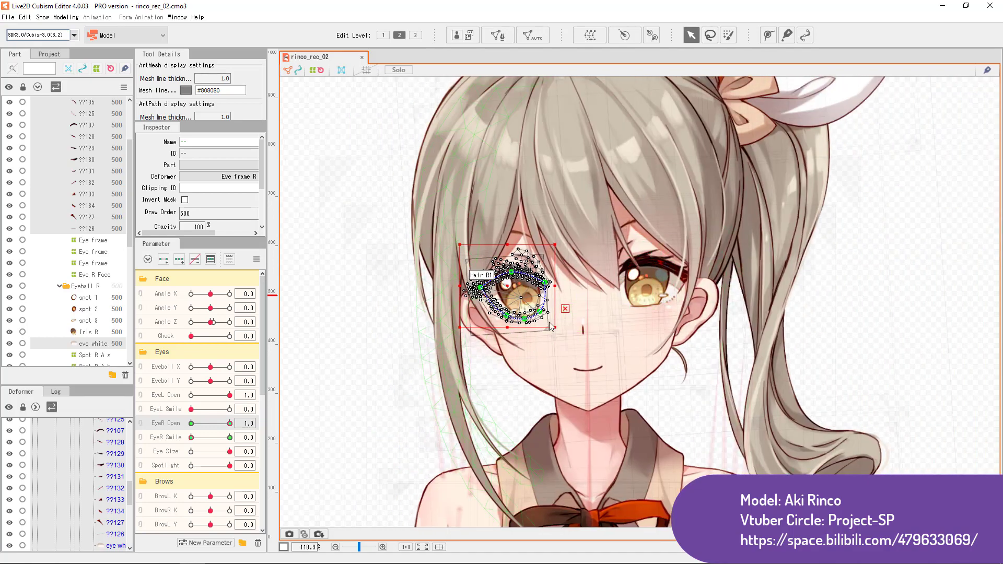
click(327, 370)
mouse_move(230, 424)
mouse_down()
mouse_move(199, 423)
mouse_move(241, 411)
mouse_up()
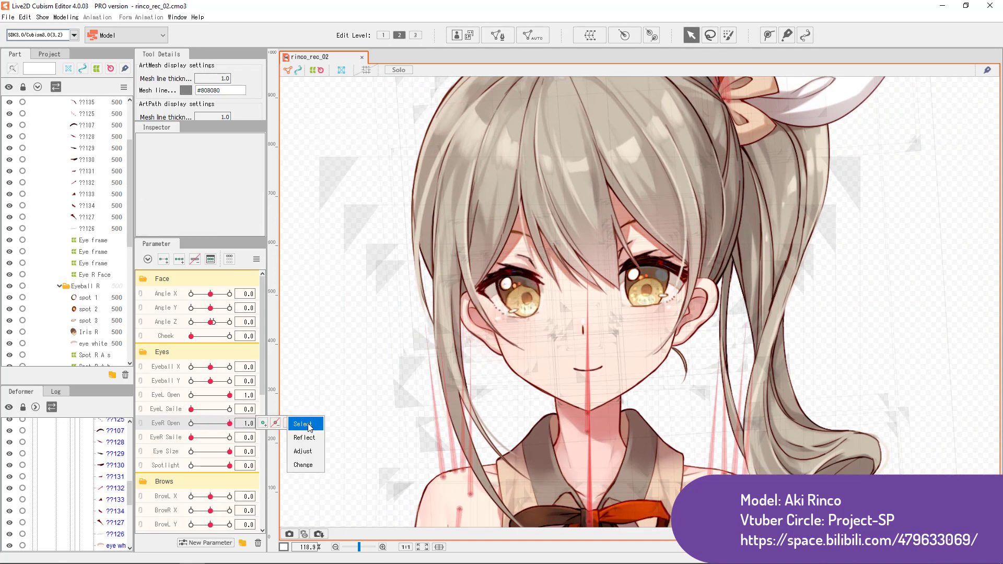
click(212, 424)
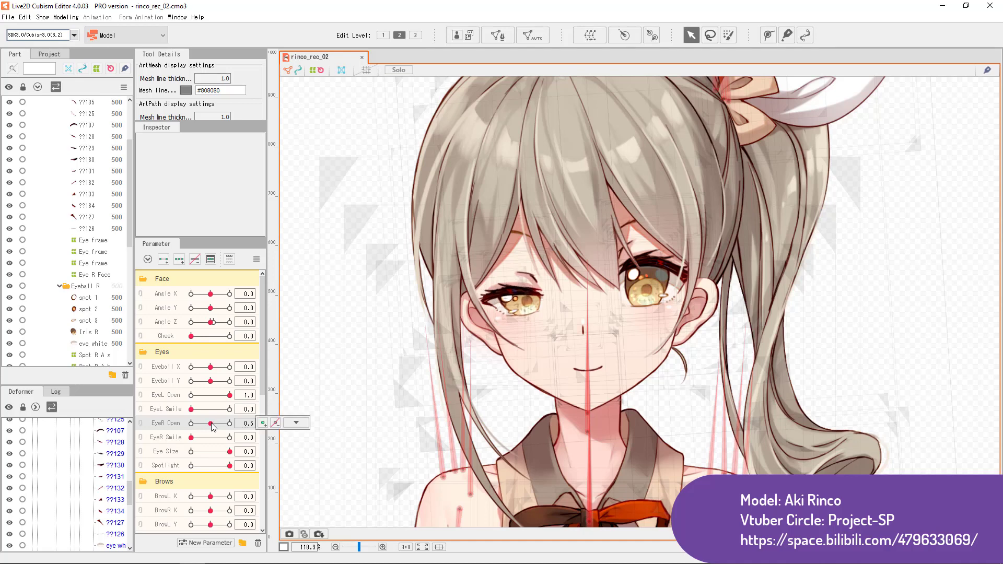
drag(212, 425, 243, 423)
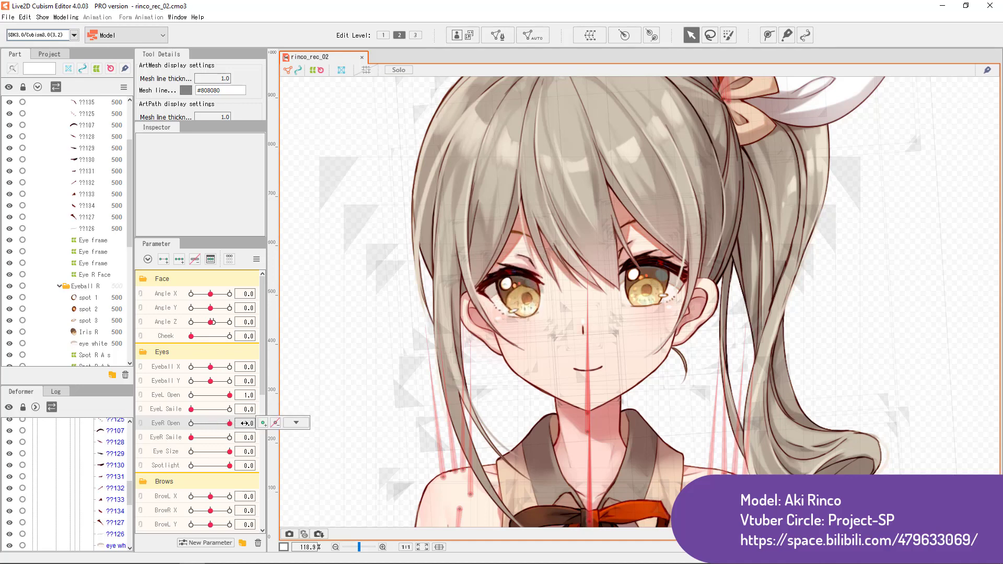
click(302, 425)
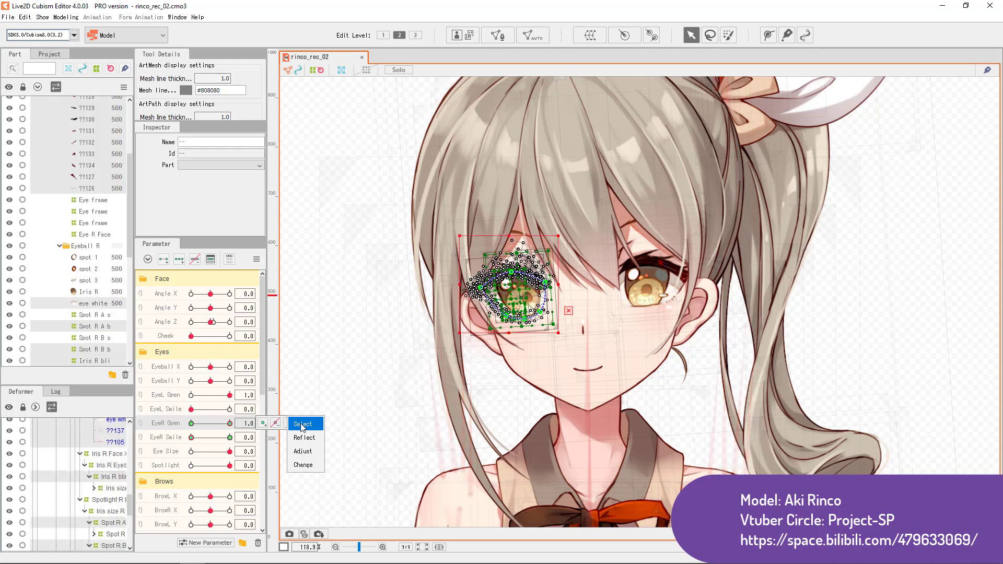
In Value Adjustment, change the EyeR Open 1.0 key to 0.5 and confirm with OK
click(304, 451)
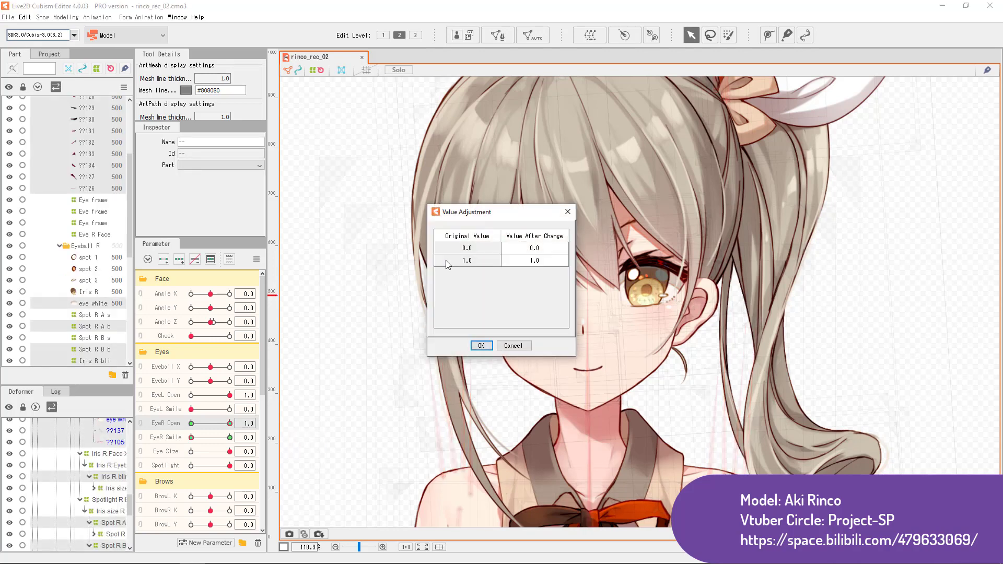
drag(489, 214, 362, 270)
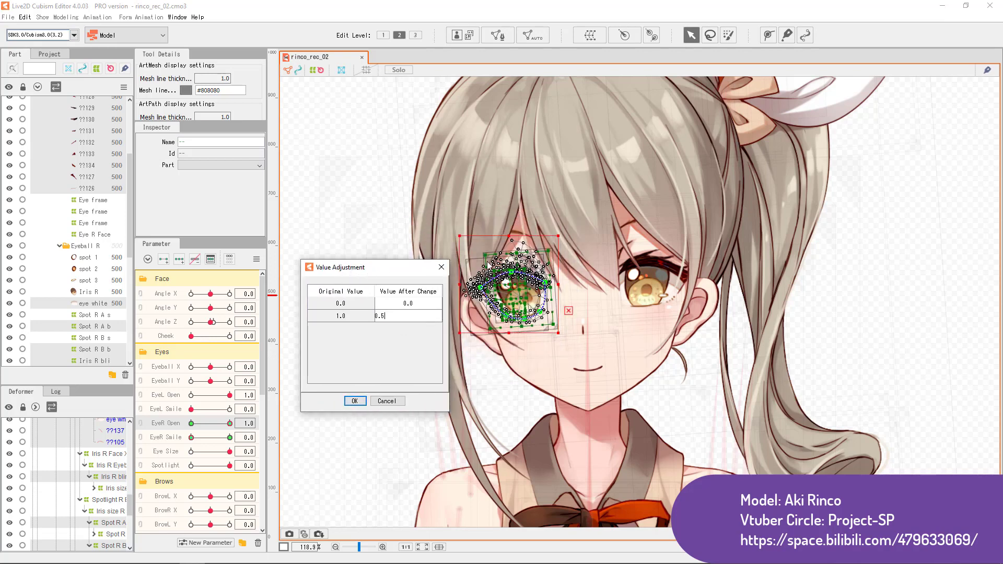
click(355, 400)
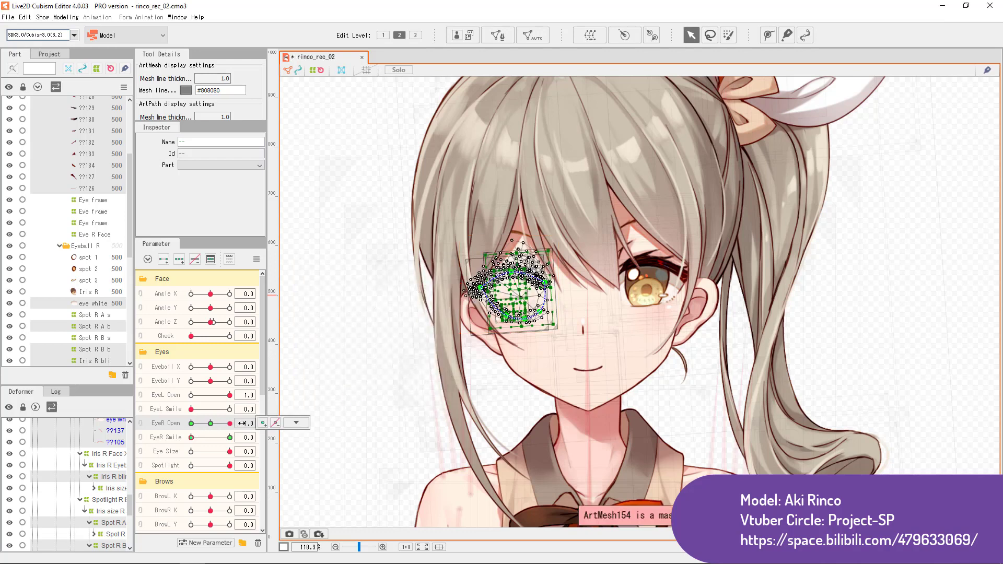
Test EyeR Open, select its eye meshes for editing with Ctrl+M, and open the eye fully
click(343, 370)
drag(215, 423, 239, 422)
click(305, 424)
key(ctrl+m)
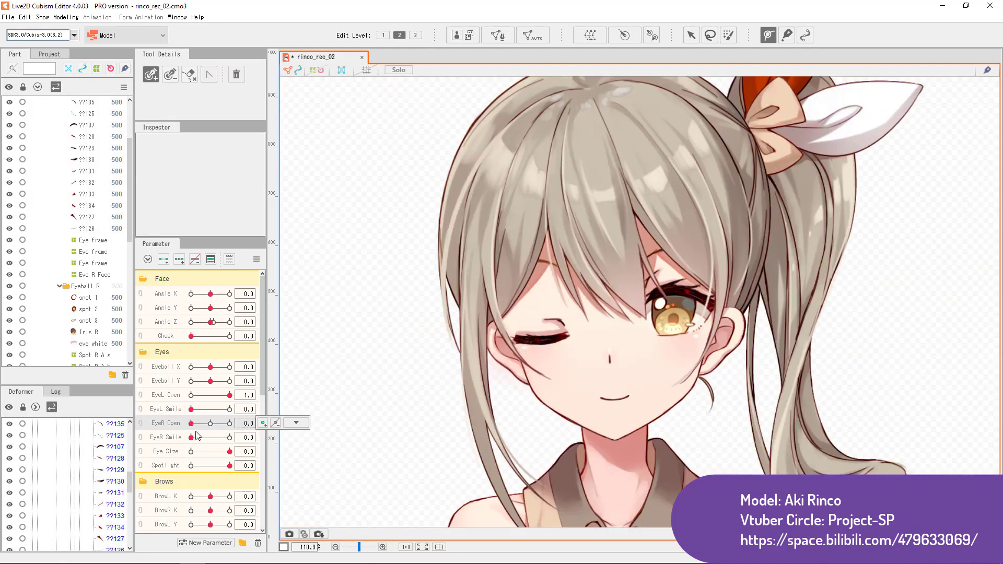
drag(191, 423, 230, 423)
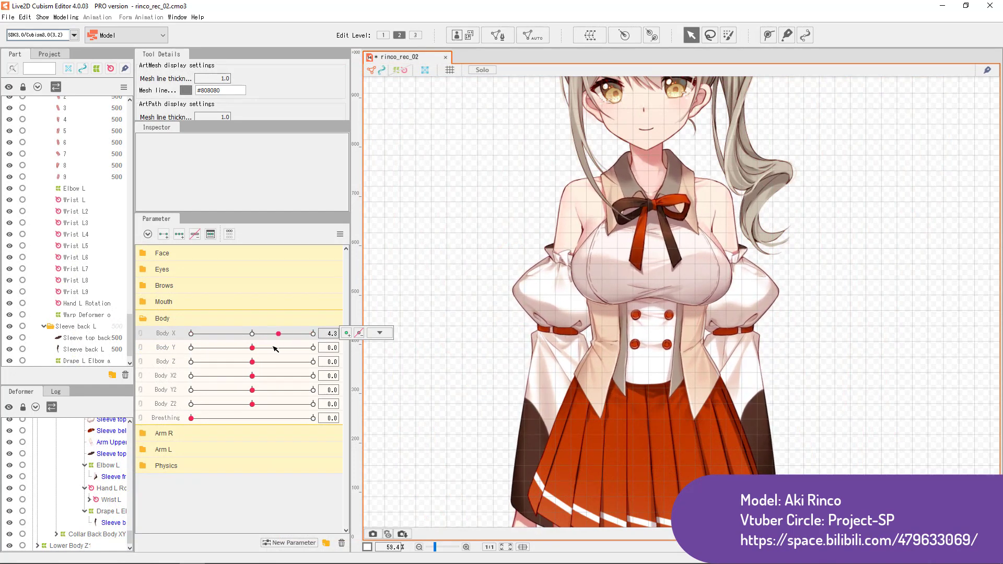
Sway the body with Body Z, then reset Body X to 0.0
drag(253, 364, 175, 387)
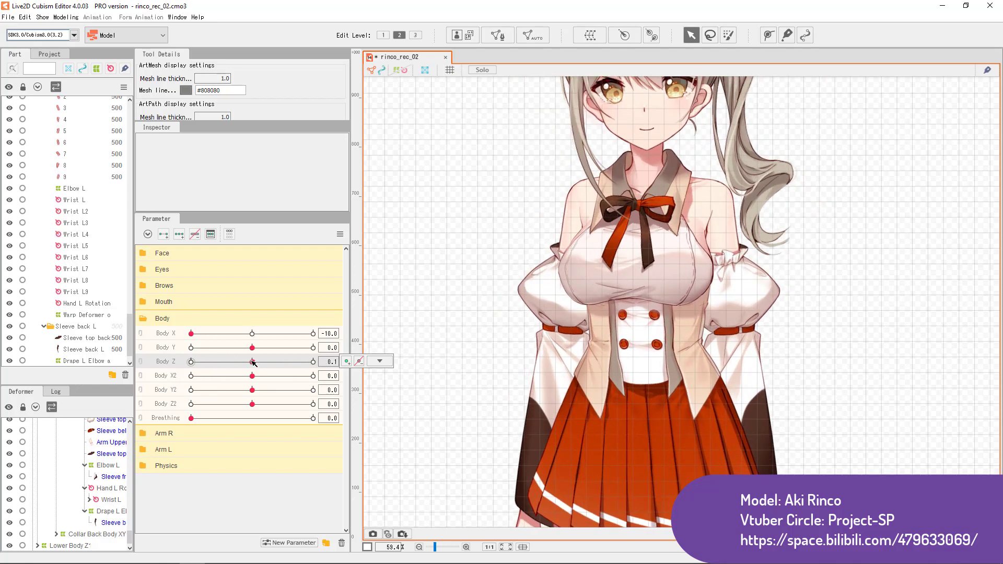
click(253, 333)
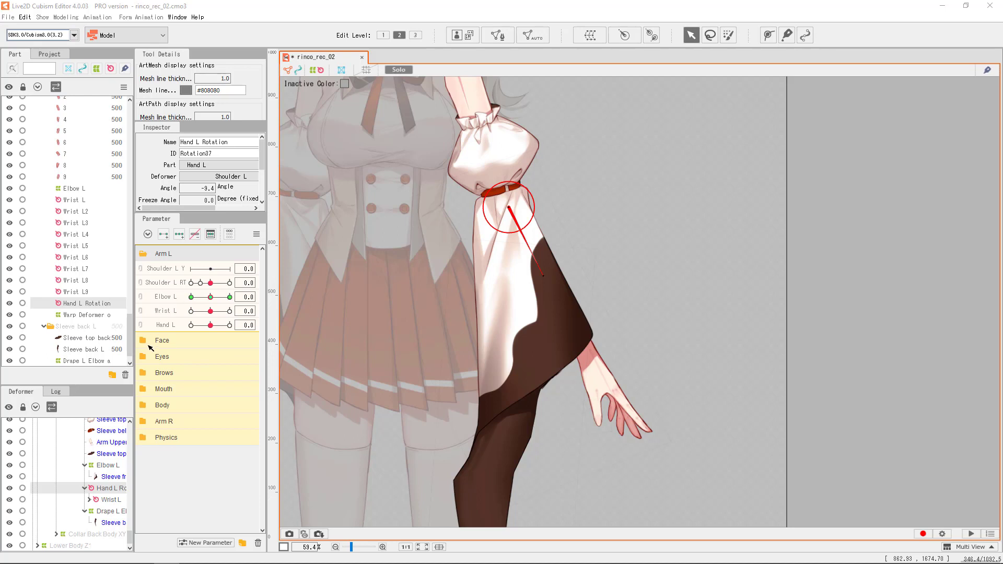
Select Elbow L and test the left forearm's rotation between 30.0 and -30.0
click(211, 298)
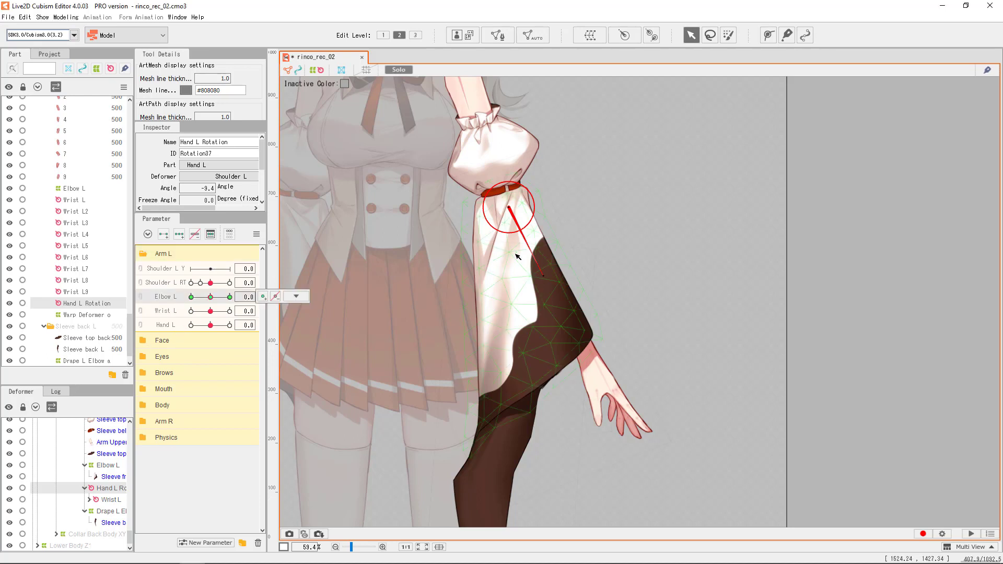
mouse_move(209, 298)
mouse_down()
mouse_move(225, 297)
mouse_move(197, 298)
mouse_move(237, 312)
mouse_move(201, 298)
mouse_move(235, 307)
mouse_move(212, 301)
mouse_move(182, 312)
mouse_move(228, 321)
mouse_move(180, 318)
mouse_move(212, 314)
mouse_up()
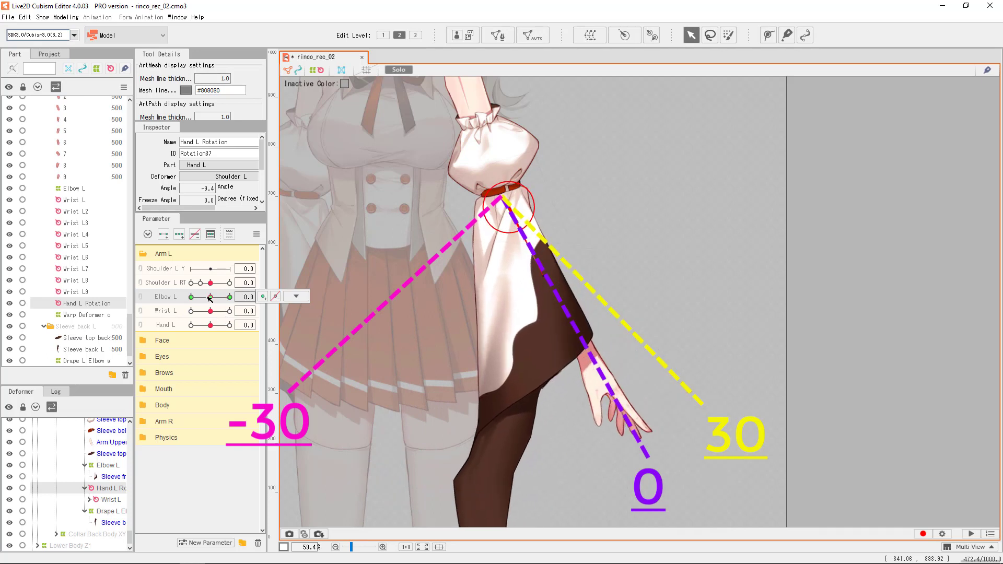
click(229, 297)
drag(230, 300, 352, 325)
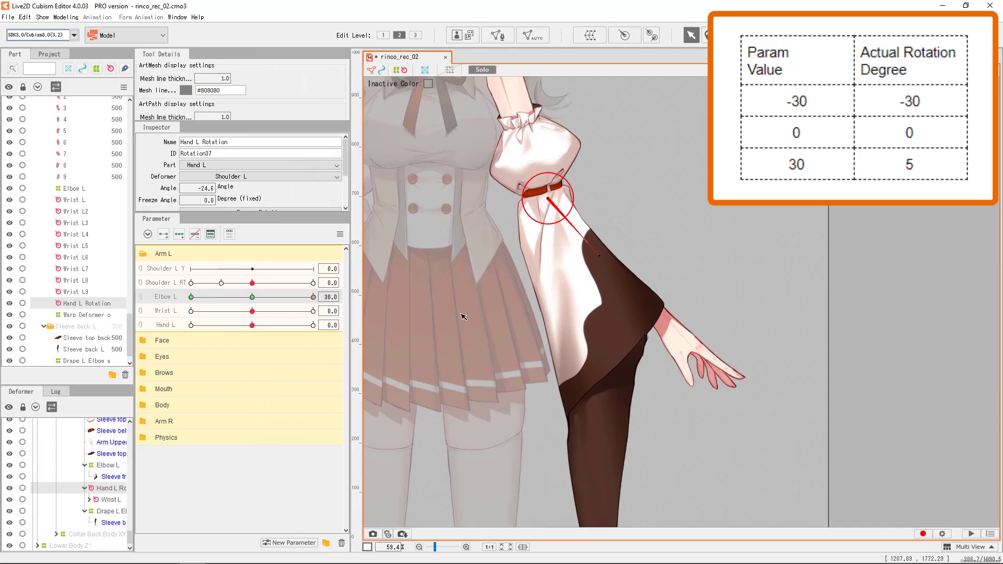
Move Elbow L to about 14.4, preview the bend, and open the parameter list's context menu
scroll(538, 304, up, 3)
mouse_move(312, 296)
mouse_down()
mouse_move(197, 301)
mouse_move(224, 309)
mouse_move(314, 294)
mouse_move(202, 297)
mouse_move(230, 298)
mouse_move(250, 323)
mouse_move(308, 321)
mouse_move(192, 327)
mouse_move(252, 342)
mouse_move(309, 329)
mouse_move(265, 333)
mouse_move(187, 315)
mouse_move(657, 328)
mouse_up()
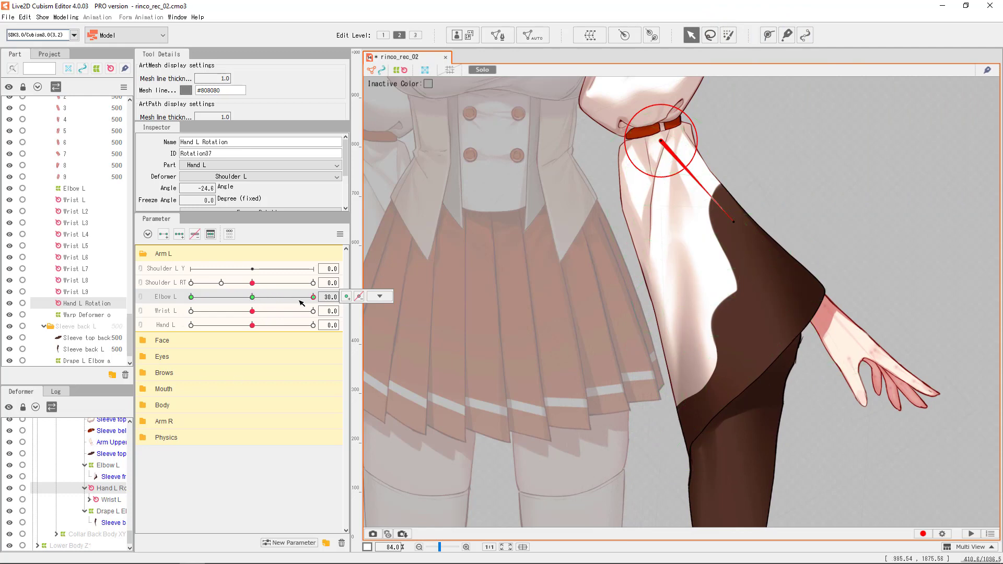
drag(309, 298, 271, 313)
right_click(189, 297)
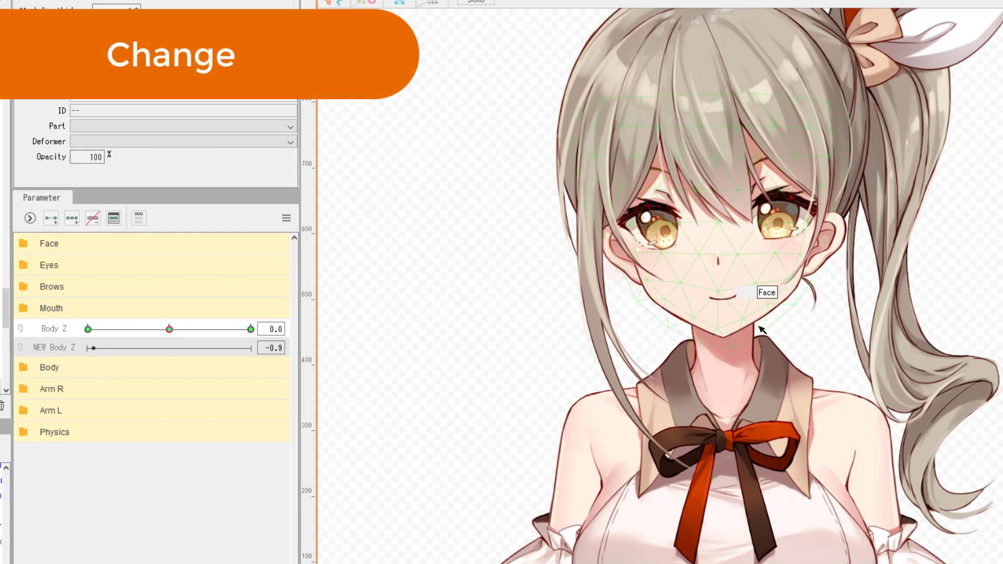
Recentre the model, show the deformer grids, and turn Body Z to 30 to preview
scroll(732, 262, down, 5)
scroll(723, 235, up, 3)
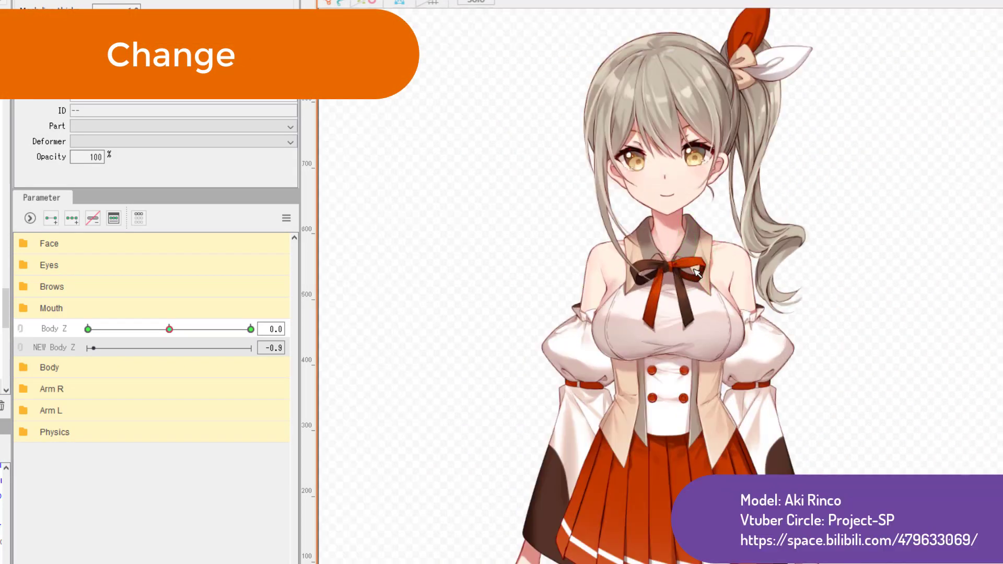
drag(722, 235, 754, 243)
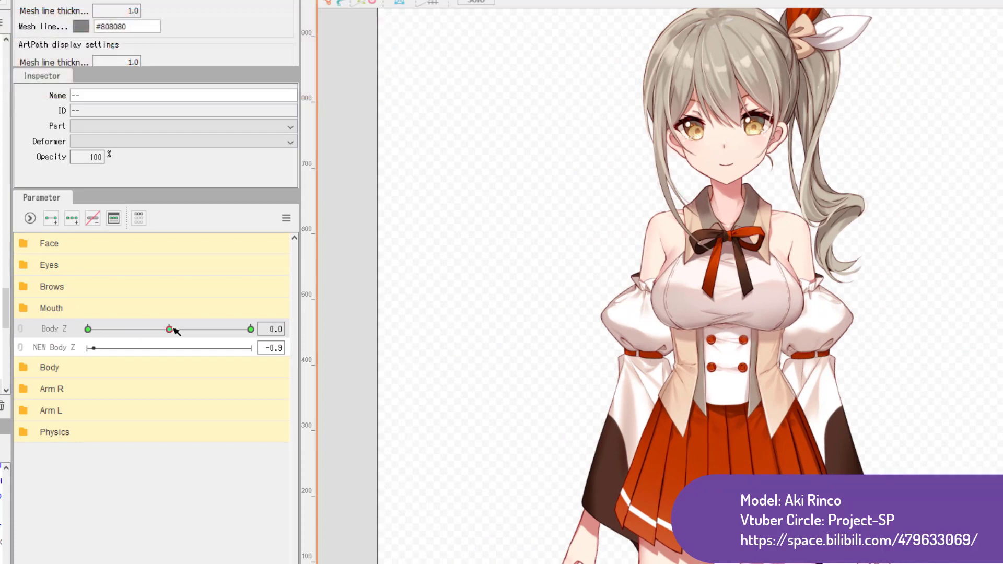
click(340, 329)
click(365, 3)
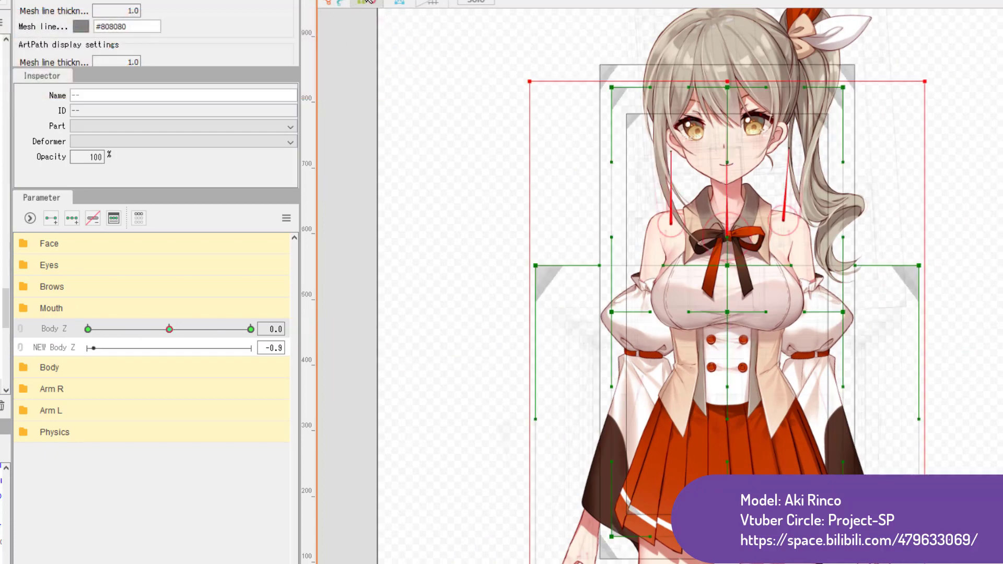
mouse_move(169, 329)
mouse_down()
mouse_move(214, 330)
mouse_move(177, 336)
mouse_up()
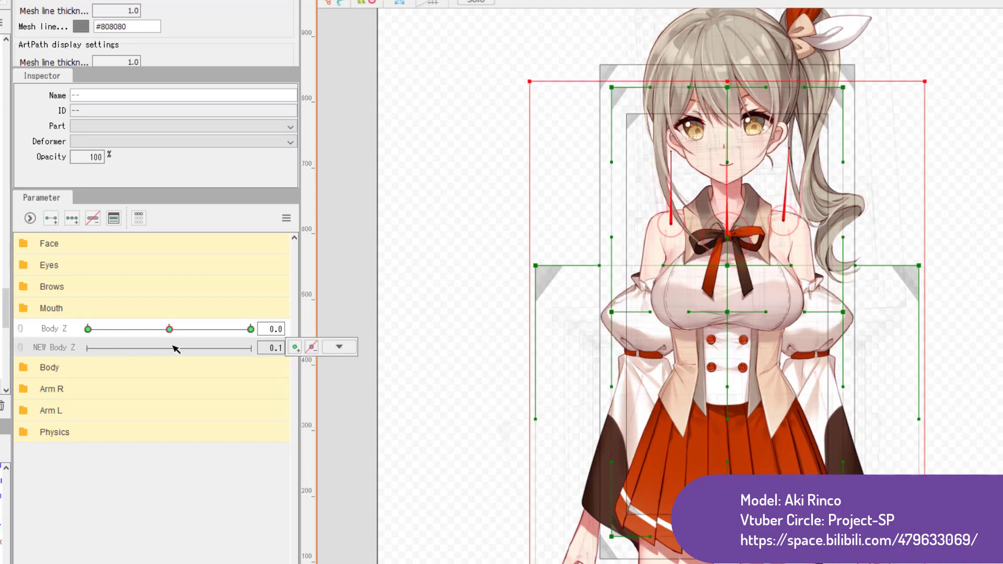
click(172, 330)
drag(171, 330, 251, 329)
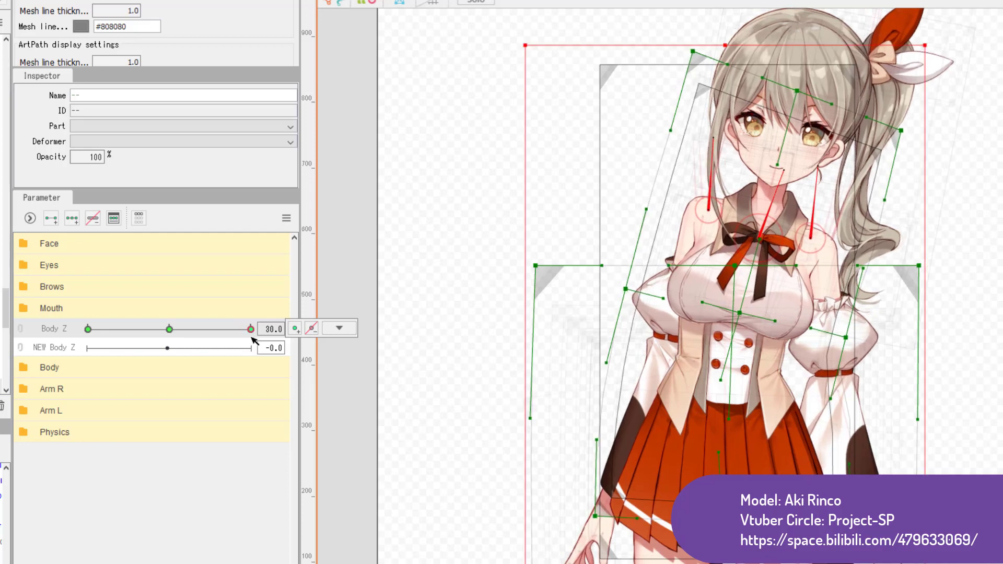
Preview Body Z at -30, then return it to 0 and bring up its key options
drag(166, 348, 219, 348)
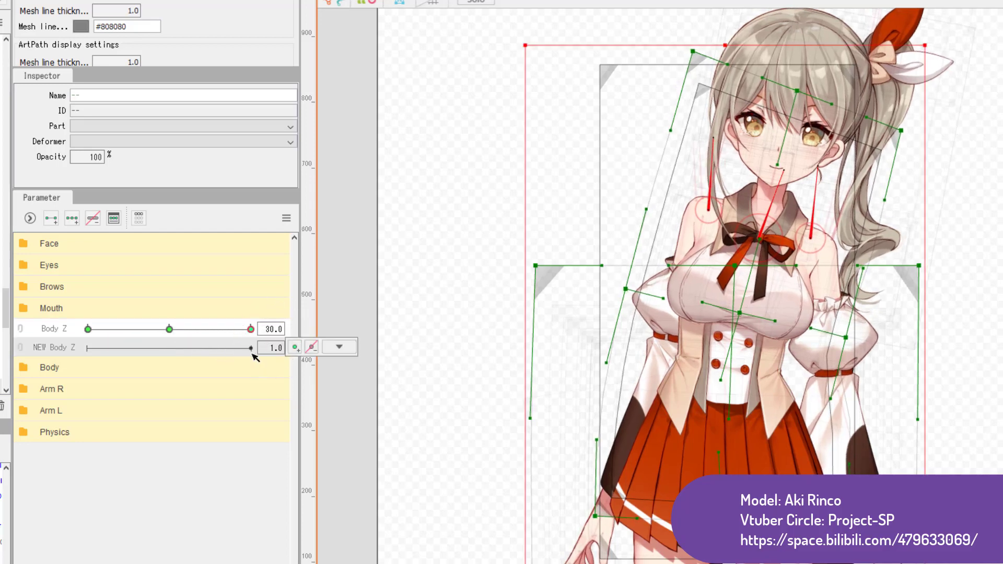
drag(251, 329, 65, 340)
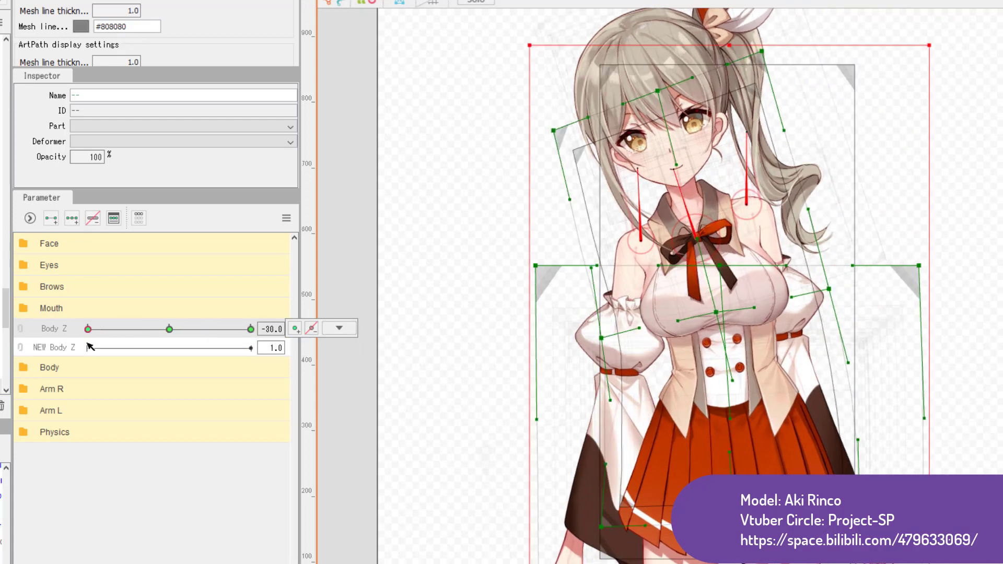
drag(248, 350, 140, 349)
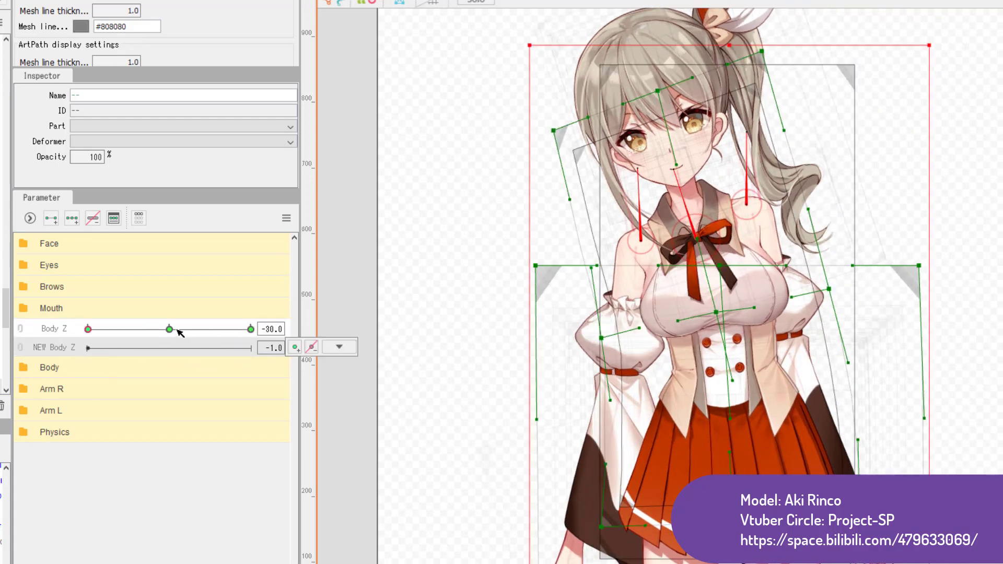
click(170, 329)
click(339, 329)
Move Body Z's keys onto NEW Body Z with the Change option
click(356, 384)
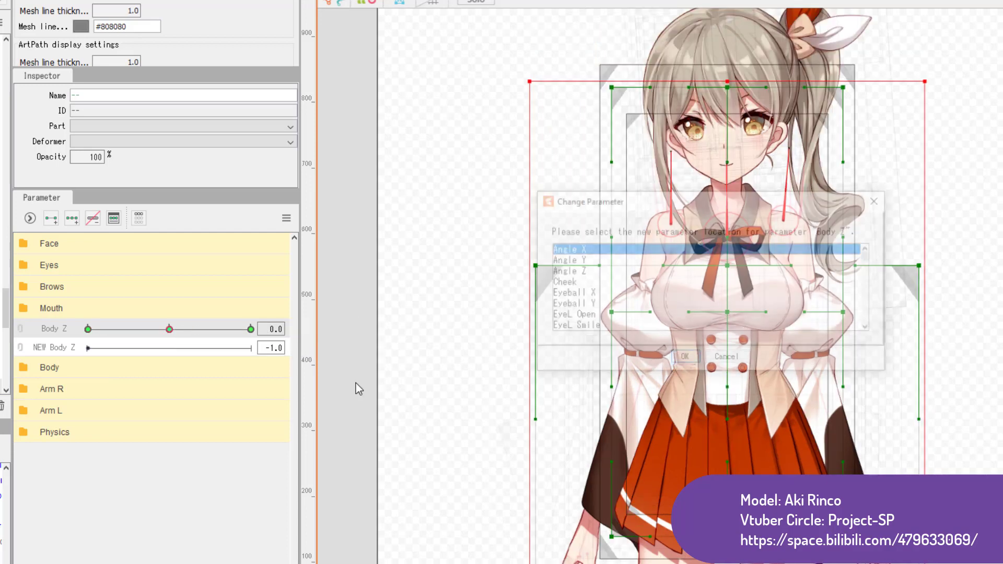
scroll(653, 278, down, 10)
scroll(653, 279, up, 4)
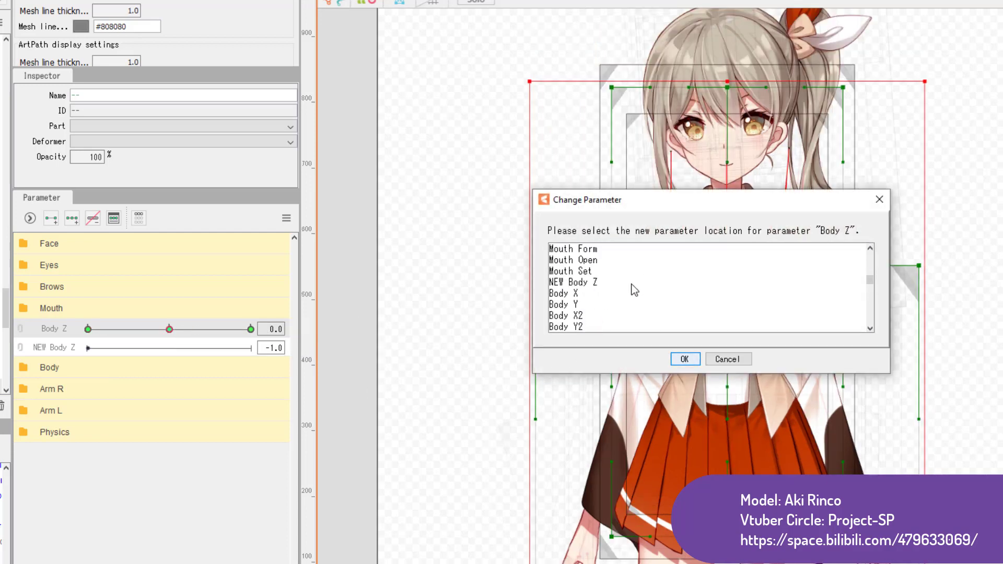
click(595, 283)
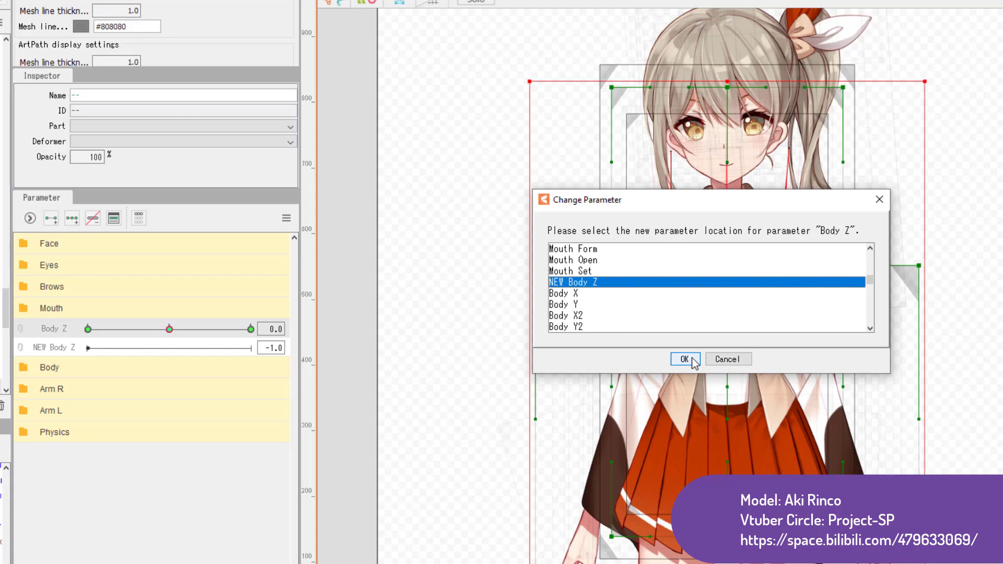
click(693, 359)
Sweep NEW Body Z to preview the torso turn, then return it to 0
click(167, 348)
drag(135, 352, 336, 381)
click(169, 348)
scroll(682, 285, up, 2)
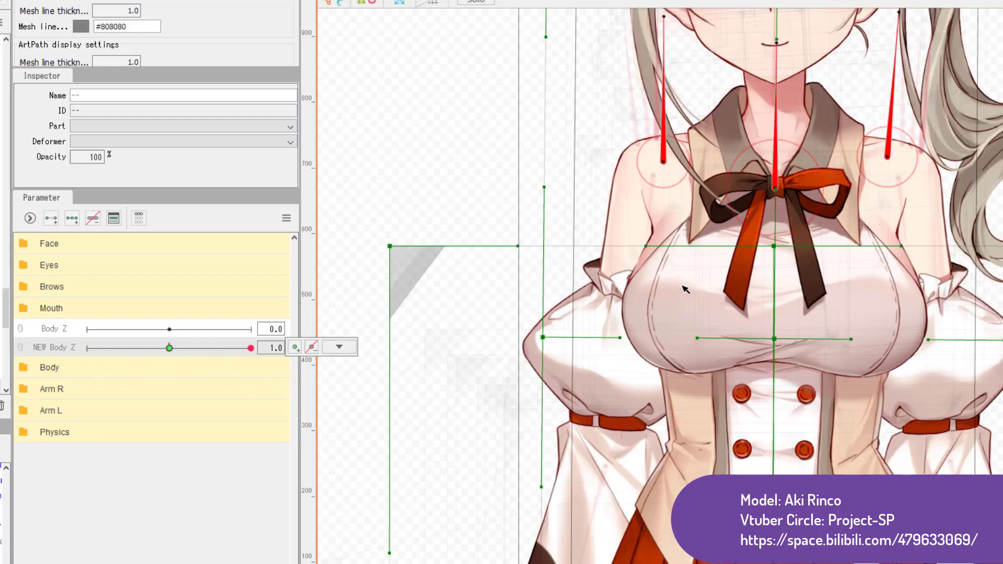
drag(191, 349, 271, 348)
scroll(564, 263, down, 2)
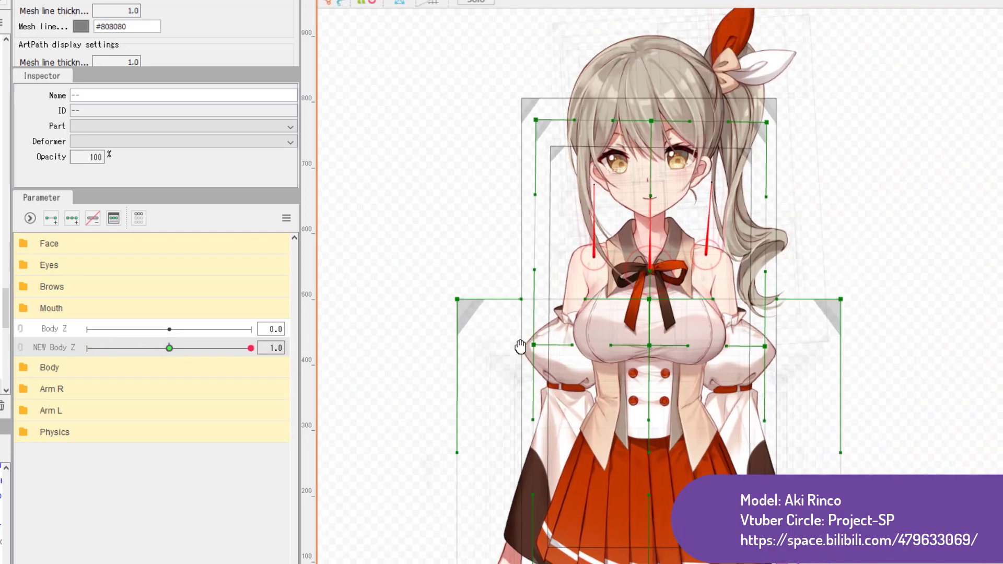
click(169, 349)
Check NEW Body Z's keyform values -30.0 and 30.0, then set it to -1.0 and Body X to 1.0
double_click(75, 350)
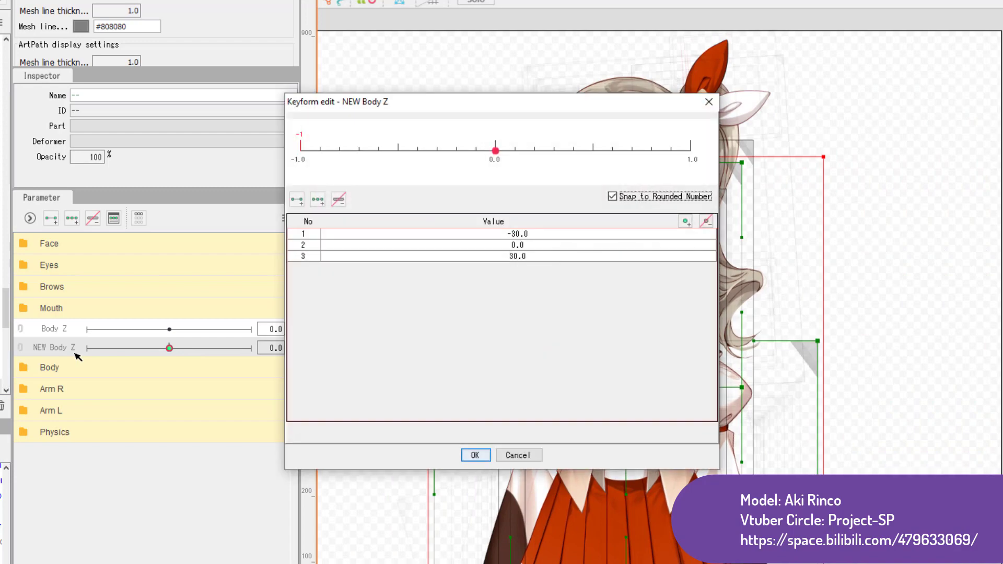
click(522, 234)
click(522, 257)
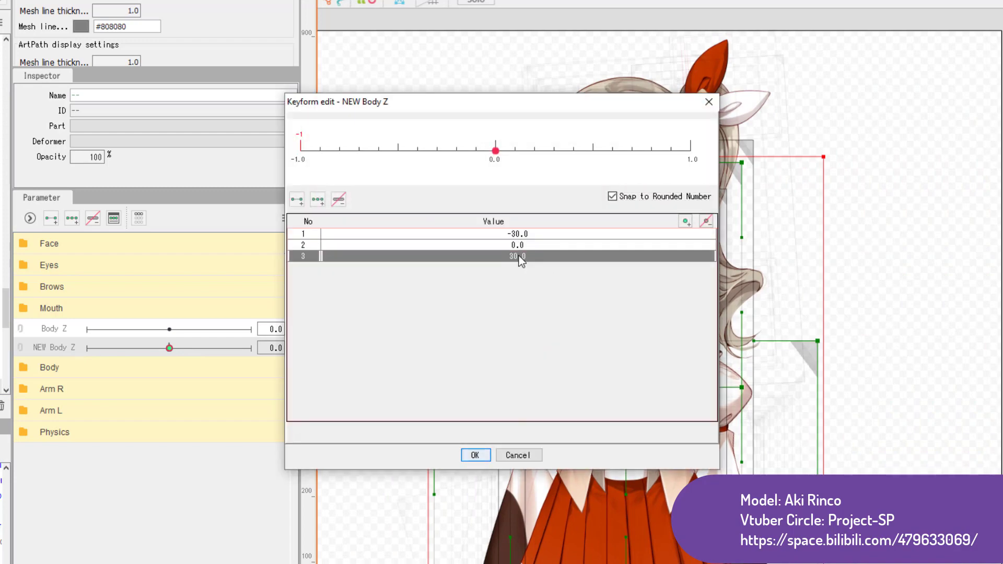
click(523, 234)
click(519, 456)
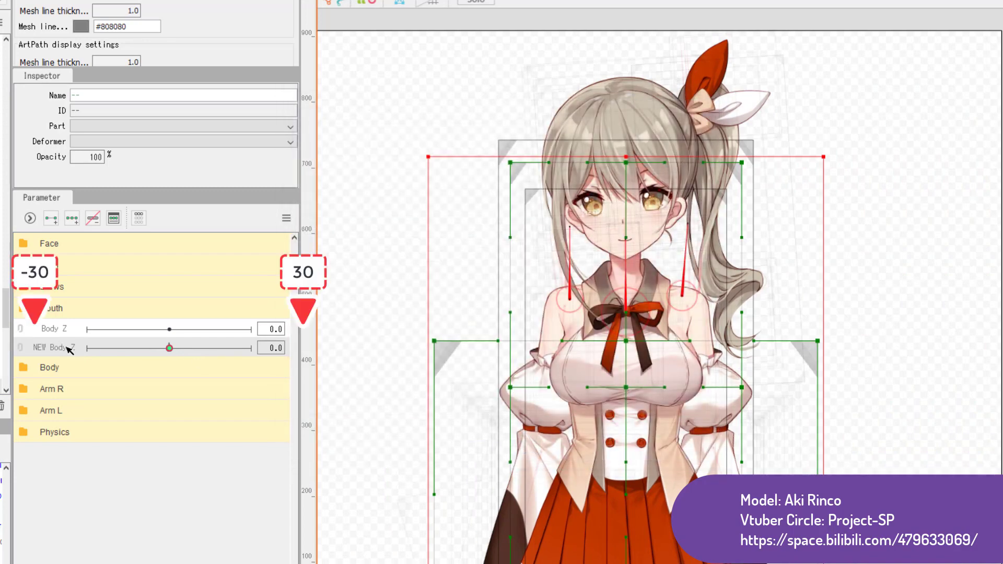
mouse_move(213, 355)
mouse_down()
mouse_move(50, 358)
mouse_move(239, 347)
mouse_move(145, 347)
mouse_move(170, 349)
mouse_up()
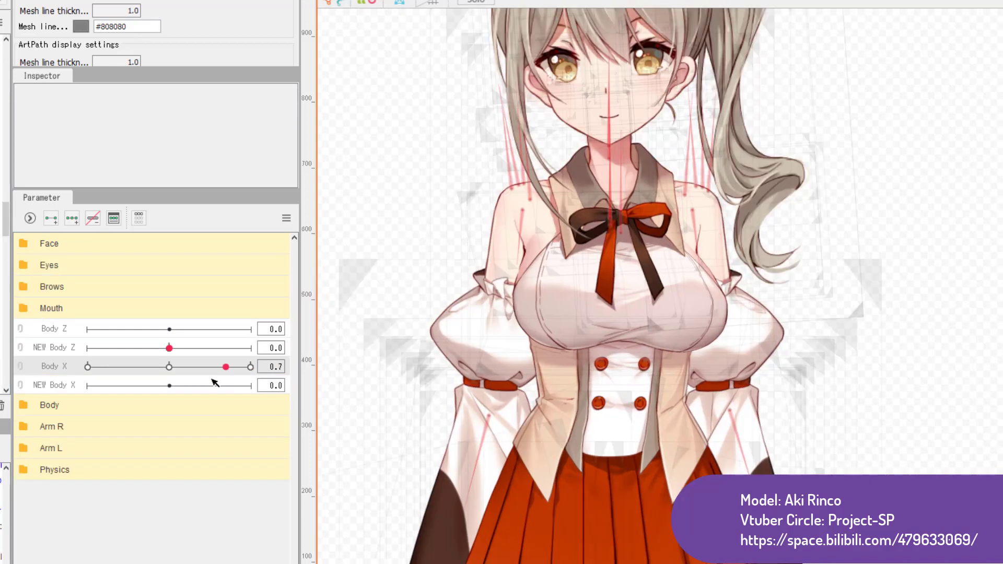
drag(217, 381, 272, 380)
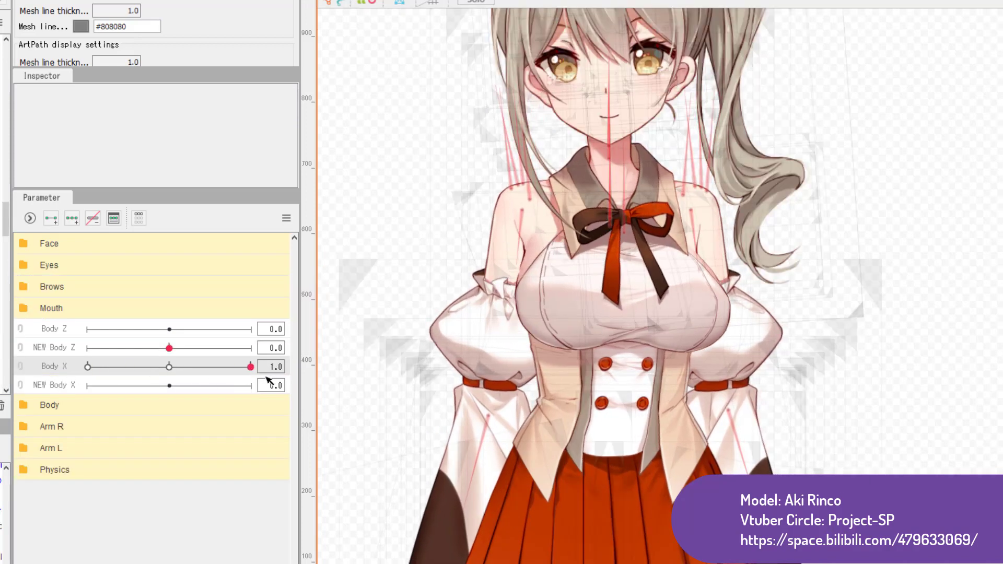
Return Body X to 0 and transfer its keys to NEW Body X with Change
drag(191, 390, 141, 386)
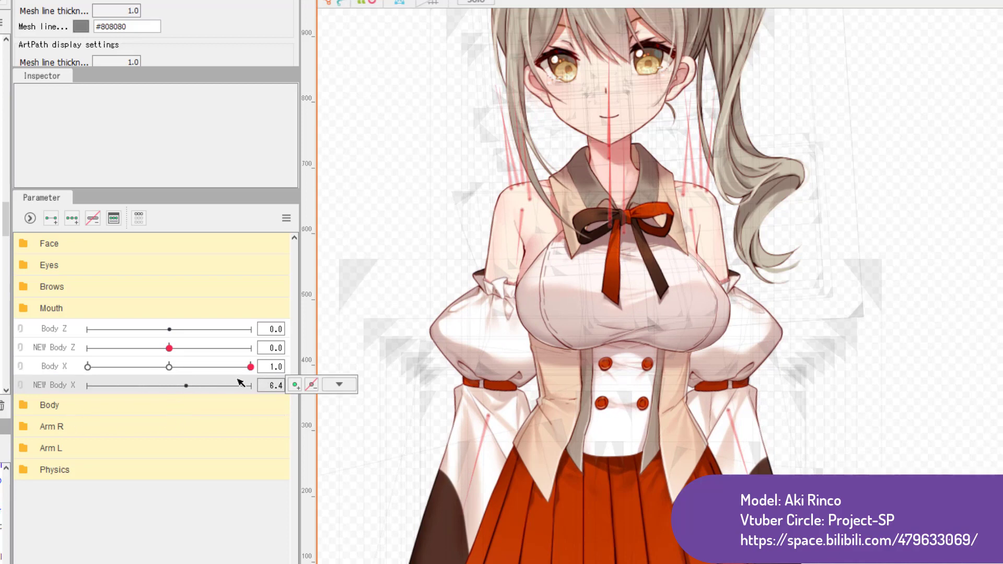
click(172, 370)
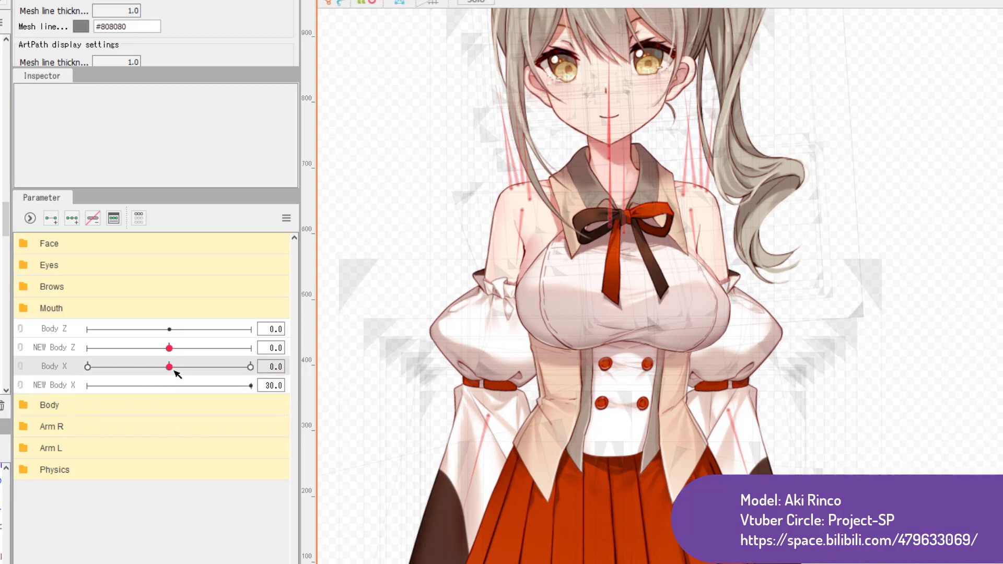
click(349, 366)
click(348, 423)
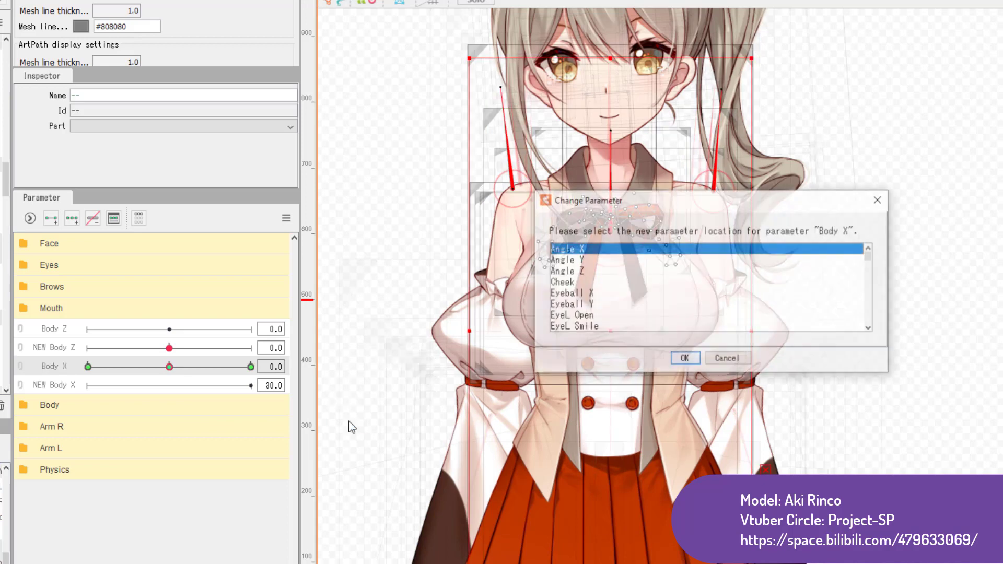
scroll(708, 283, down, 6)
scroll(711, 281, up, 3)
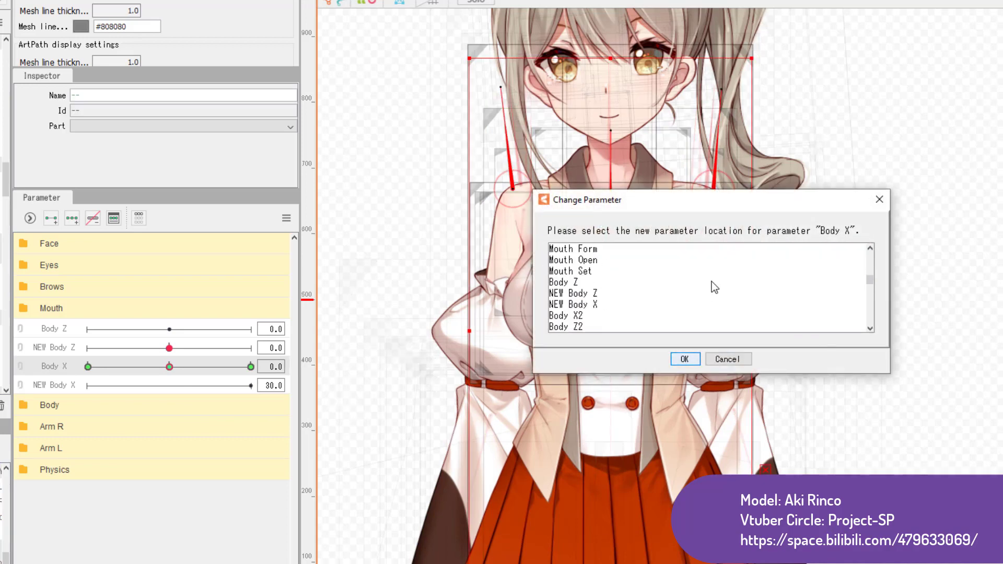
click(570, 304)
click(684, 359)
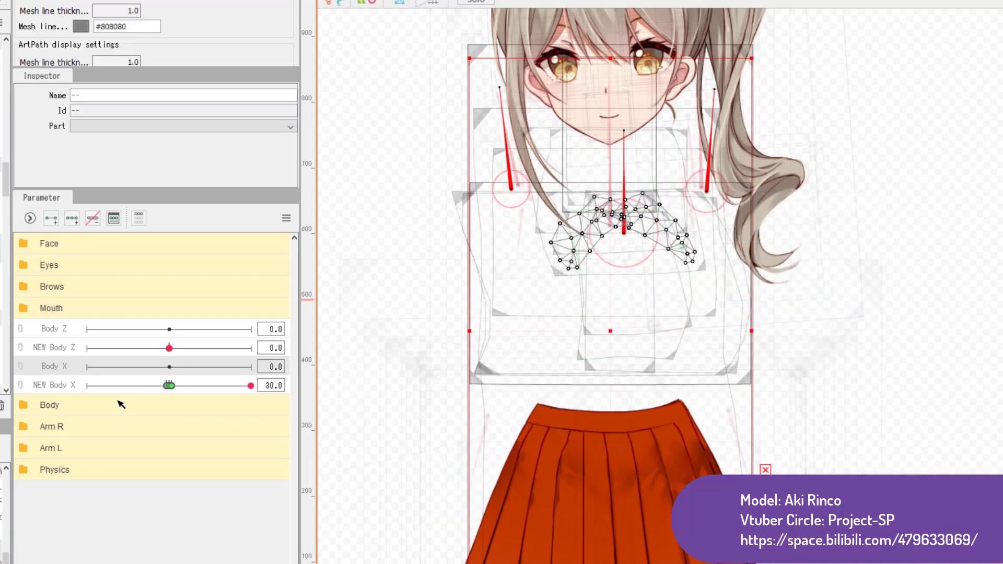
Preview the transferred keys on NEW Body X, then bring up NEW Body Z's key options
mouse_move(176, 387)
mouse_down()
mouse_move(164, 387)
mouse_move(195, 389)
mouse_up()
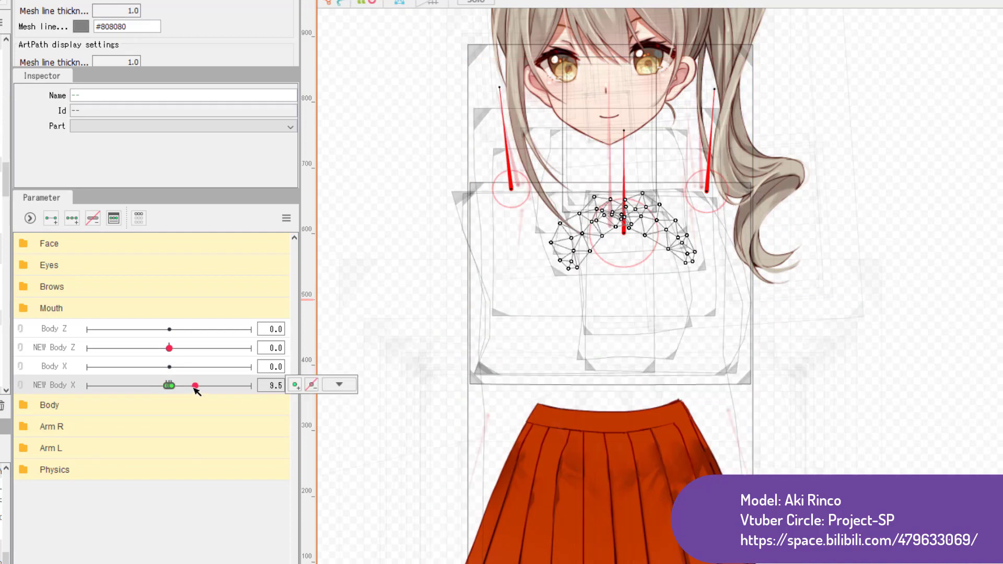
click(169, 348)
click(350, 348)
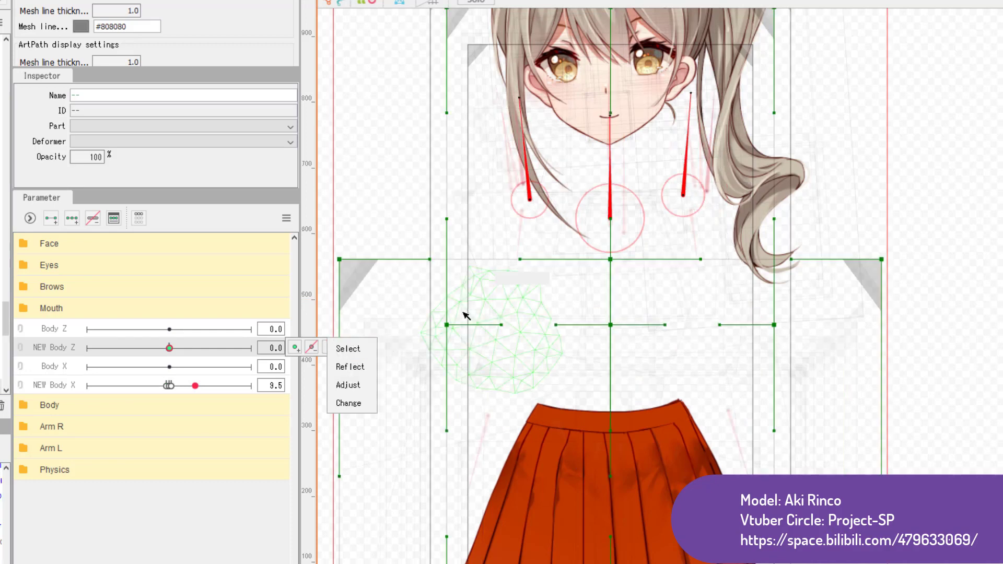
Reset NEW Body X to 0 and adjust NEW Body Z's keys from -30.0/30.0 to -1/1
click(170, 386)
click(170, 386)
click(172, 349)
click(331, 348)
click(352, 387)
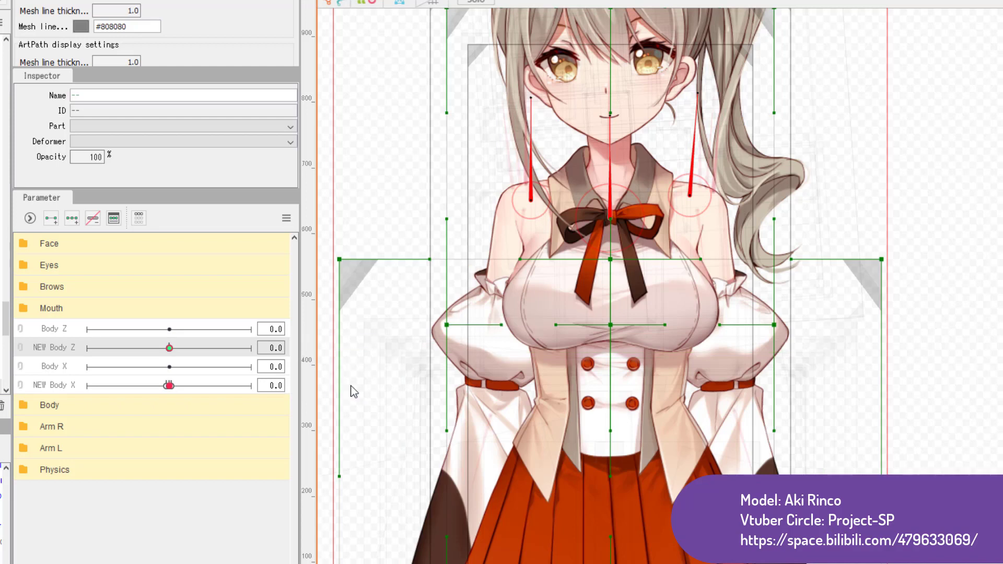
double_click(548, 240)
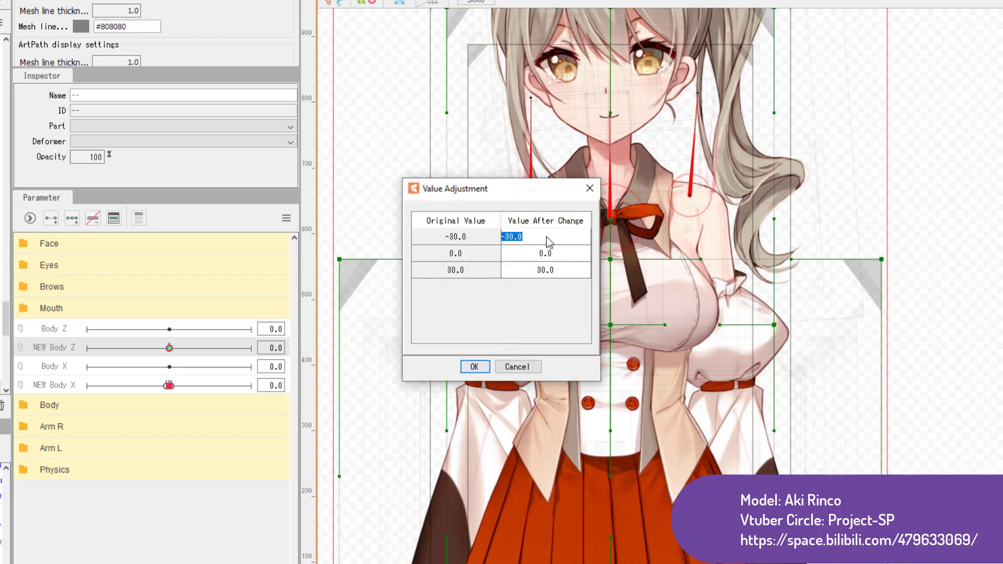
text(-1)
double_click(521, 270)
text(1)
click(461, 271)
click(472, 367)
Preview NEW Body Z's rescaled keys, then bring up Adjust for NEW Body X
mouse_move(168, 348)
mouse_down()
mouse_move(65, 351)
mouse_move(186, 353)
mouse_move(170, 351)
mouse_up()
click(168, 385)
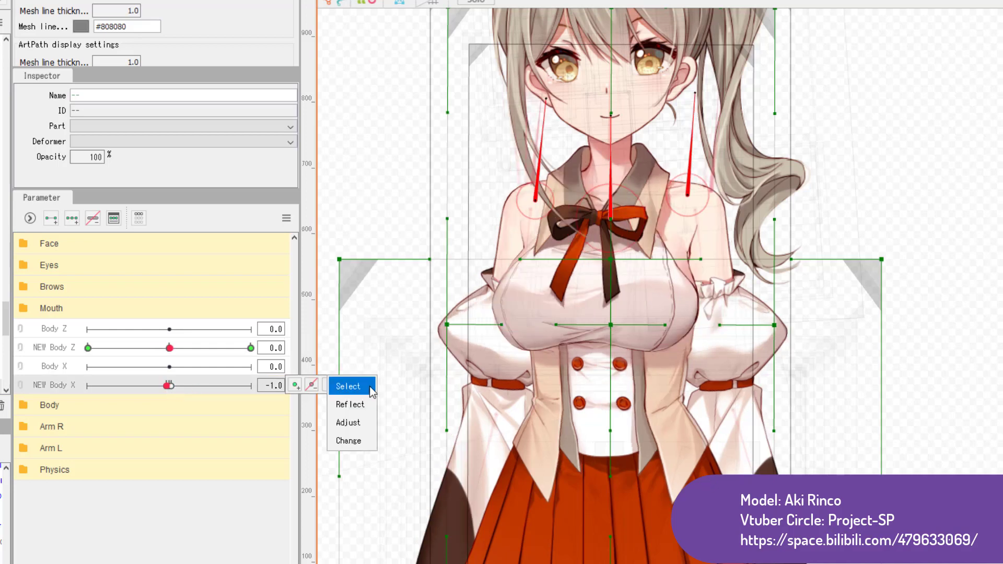
click(339, 389)
click(353, 428)
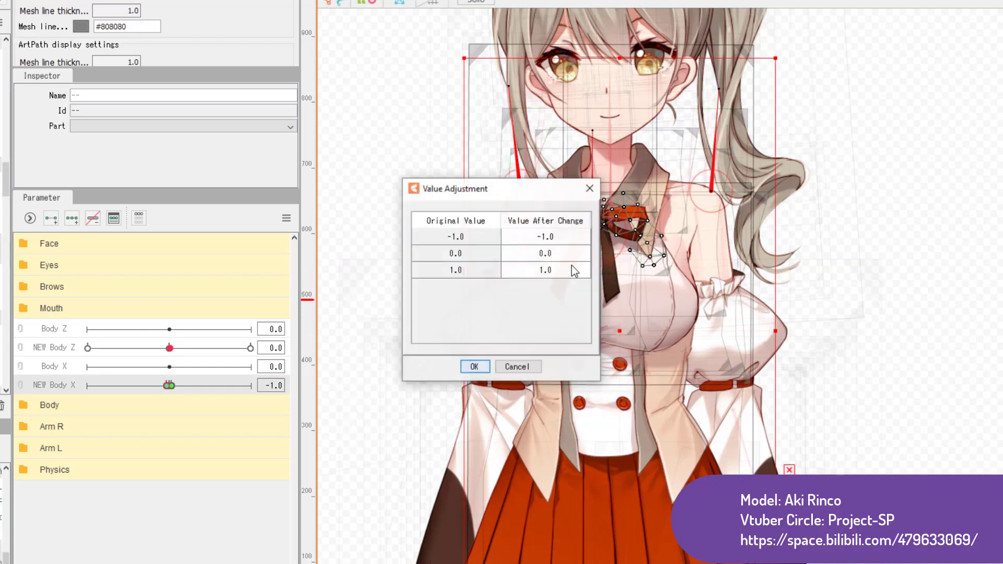